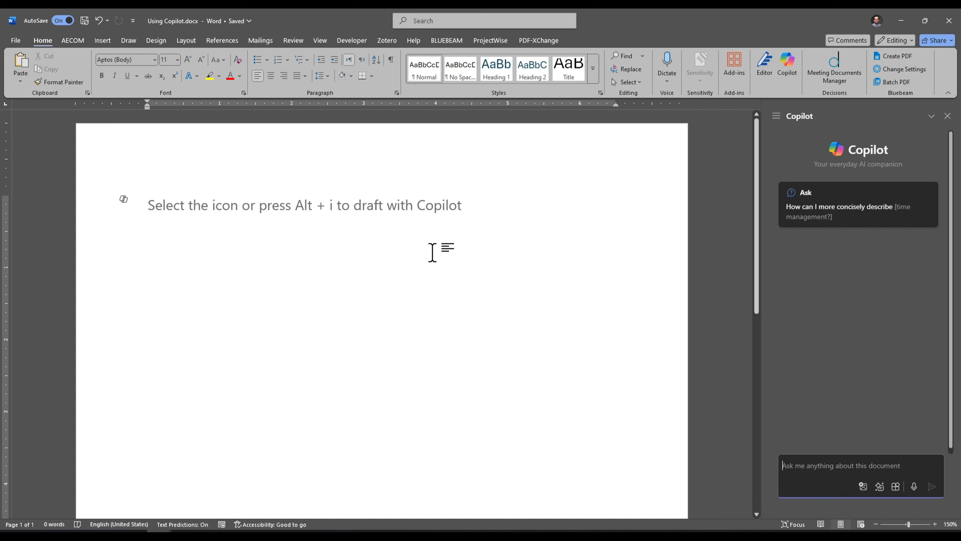
- Start a Copilot draft in the blank document and reference Chapter 16 - Hydrographs.pdf as its source content
left_click(125, 201)
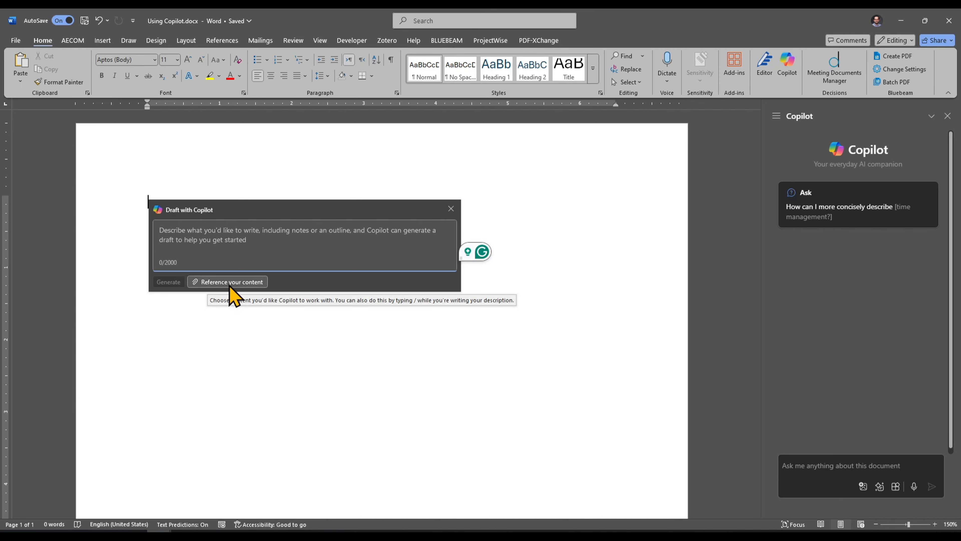
left_click(261, 286)
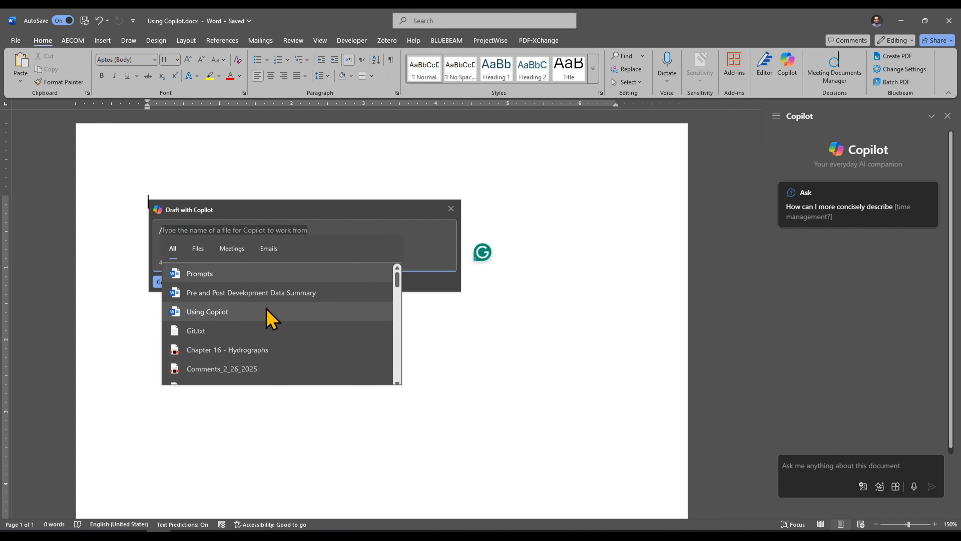
scroll(272, 325, "down", 3)
scroll(272, 325, "down", 10)
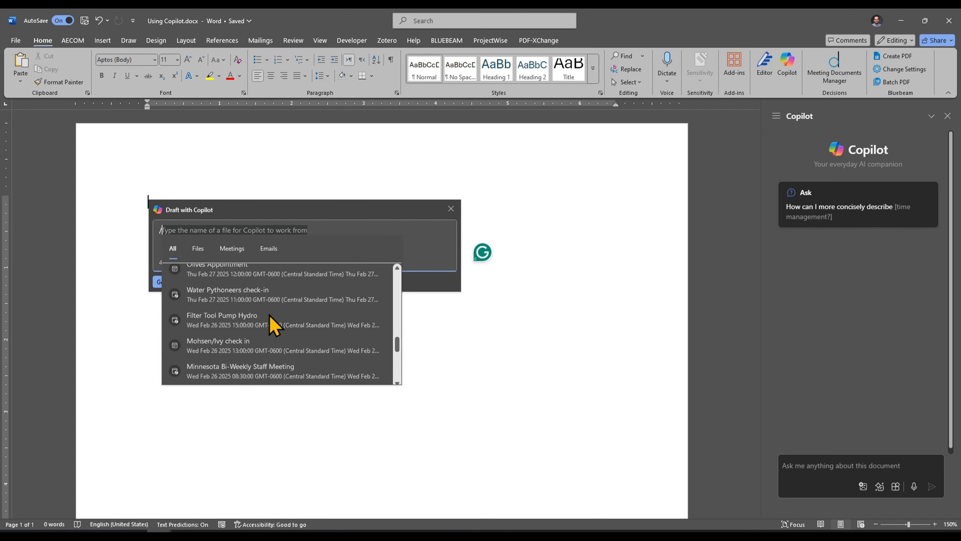
scroll(275, 324, "up", 12)
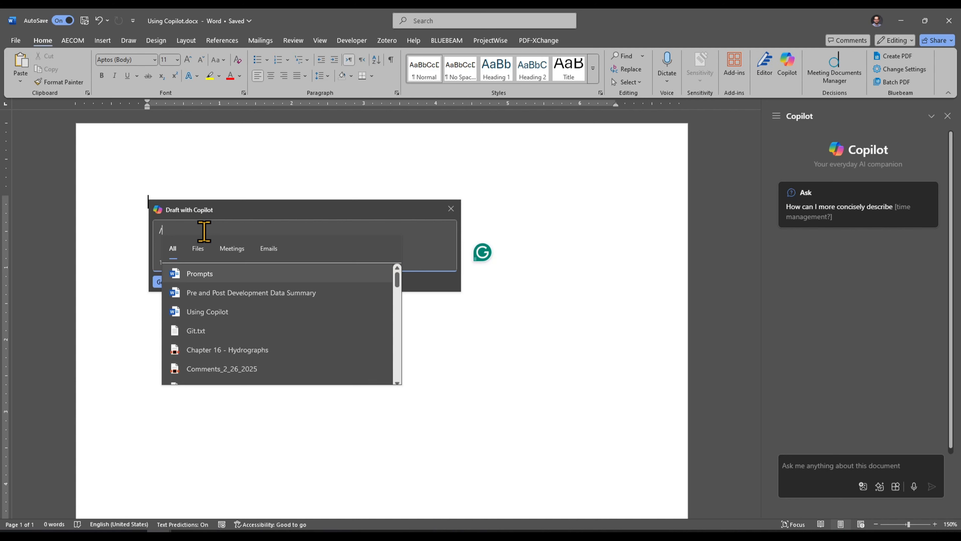
type("Chapter 16 - Hydrographs.pdf")
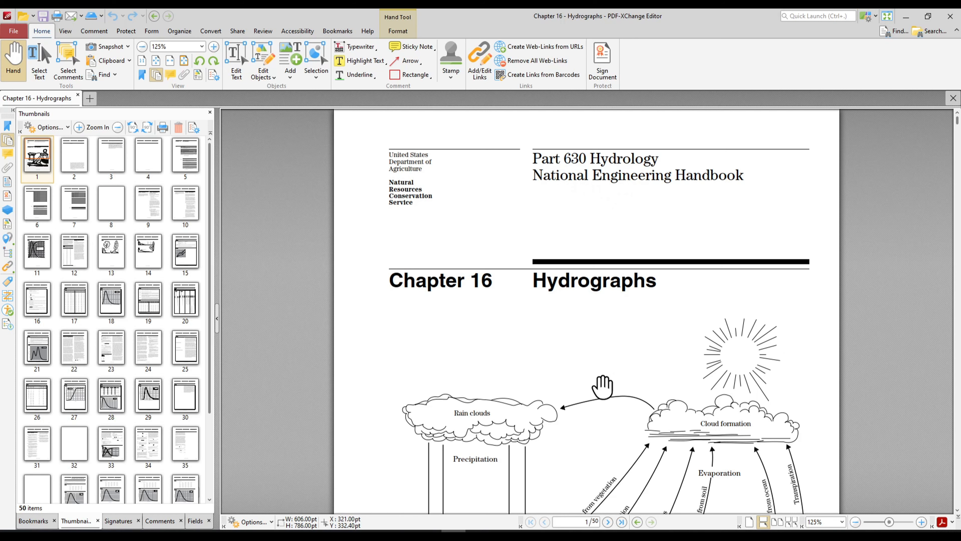
- View the PDF's cover page and write a draft prompt for a concise two-paragraph summary of themes, principles and takeaways relevant to water resources engineering design
scroll(602, 382, "down", 1)
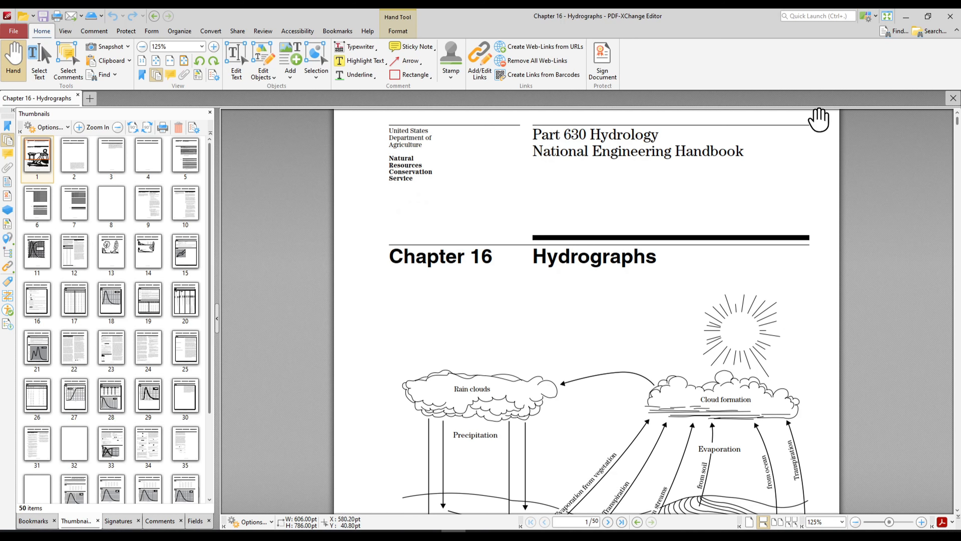
left_click(916, 18)
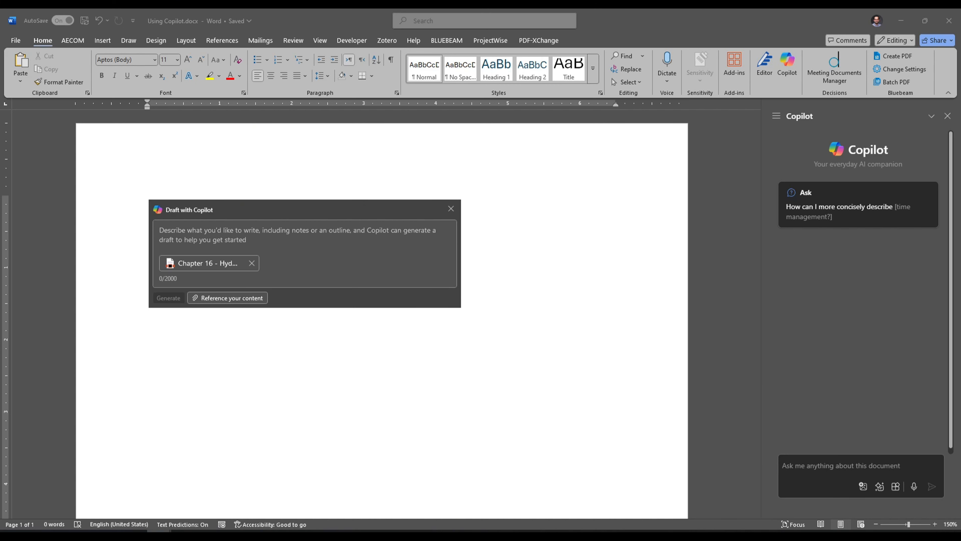
left_click(207, 230)
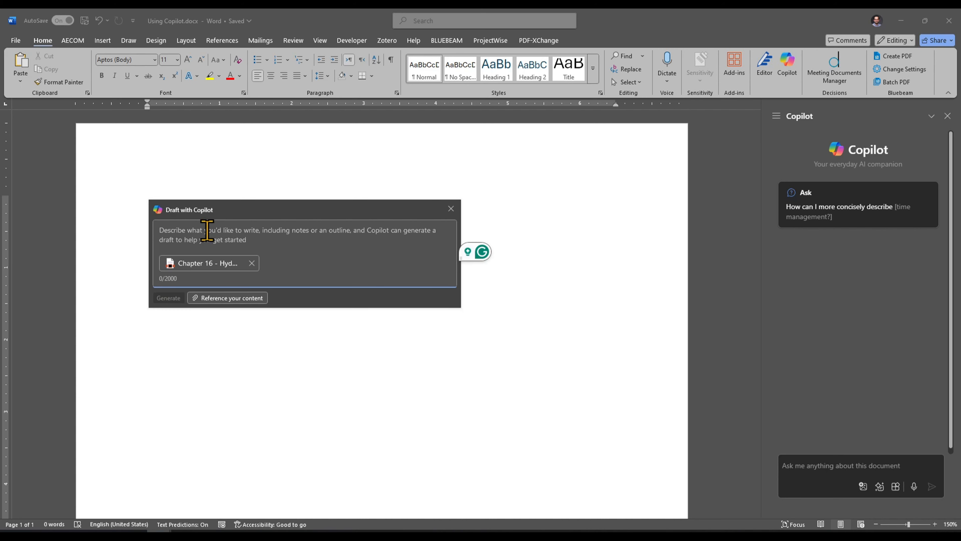
type("Summarize the key points of the document in two paragraphs. Focus on the main themes, principles, and essential takeaways. Ensure the summary is concise, clear, and captures the most important aspects relevant to water resources engineering design. Avoid unnecessary details and provide a high-level overview that conveys the handbook’s core purpose and guidance")
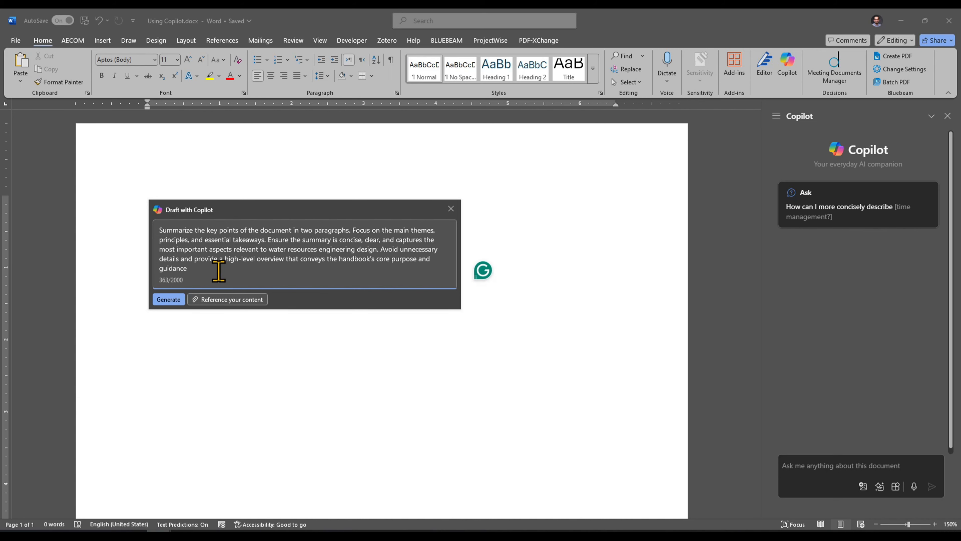
- Switch to File Explorer, copy the OneDrive link of Chapter 16 - Hydrographs.pdf, and return to the end of the draft prompt
left_click(232, 530)
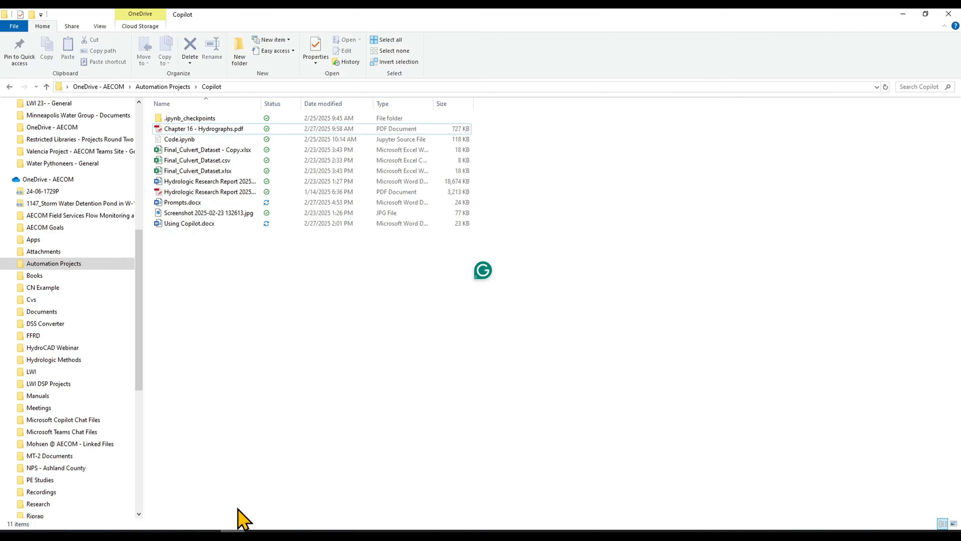
right_click(208, 129)
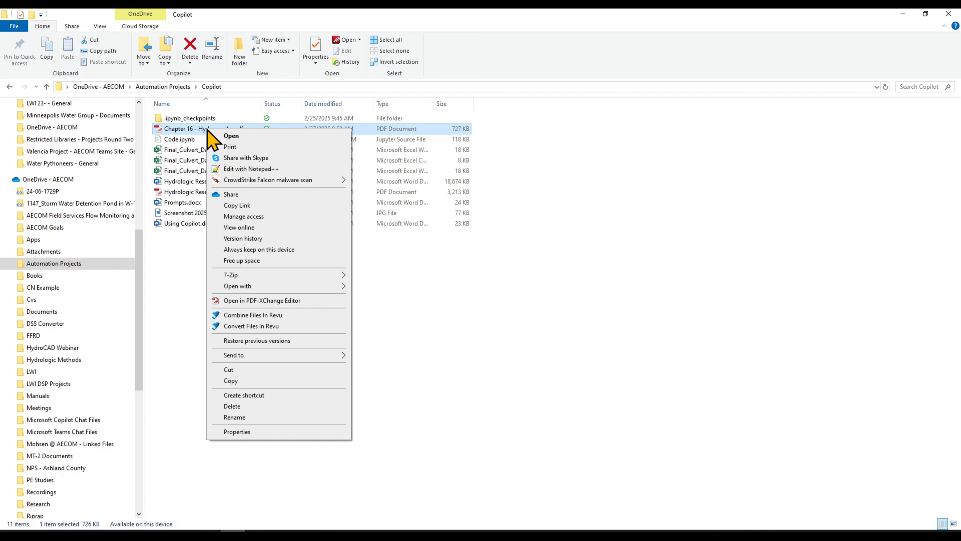
left_click(269, 206)
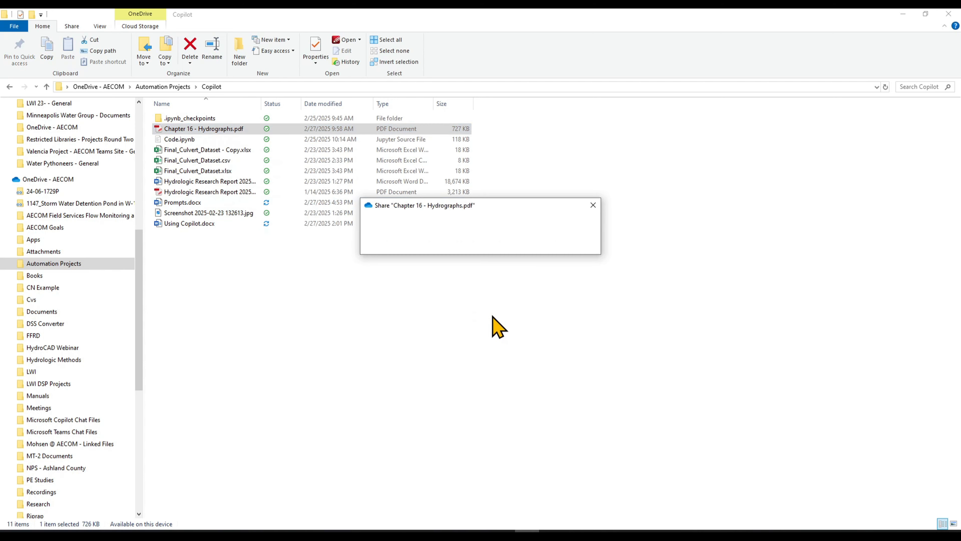
left_click(903, 15)
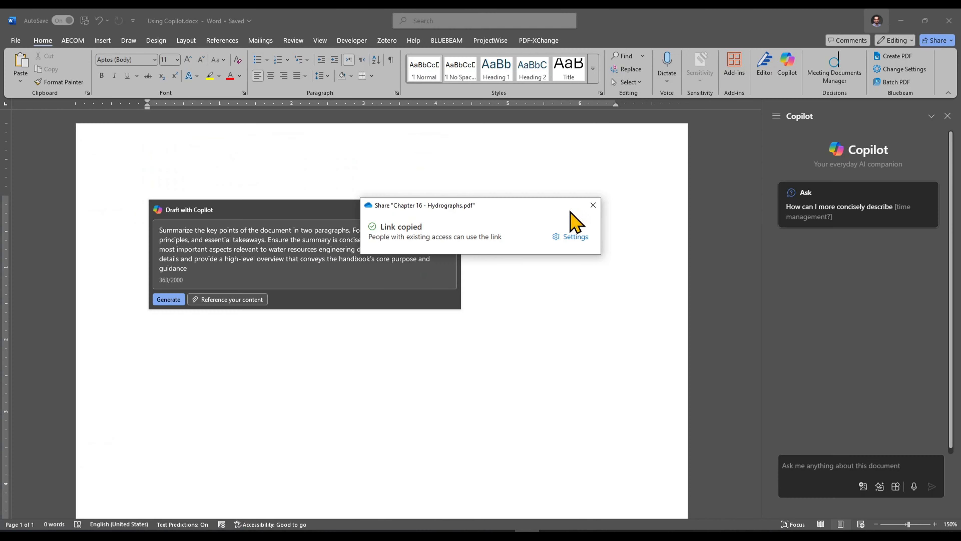
left_click(244, 279)
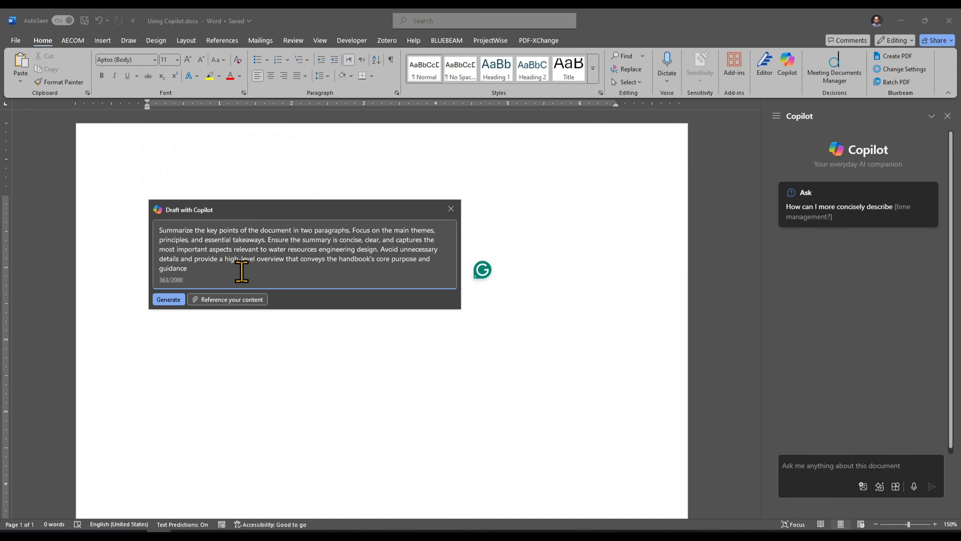
type("/")
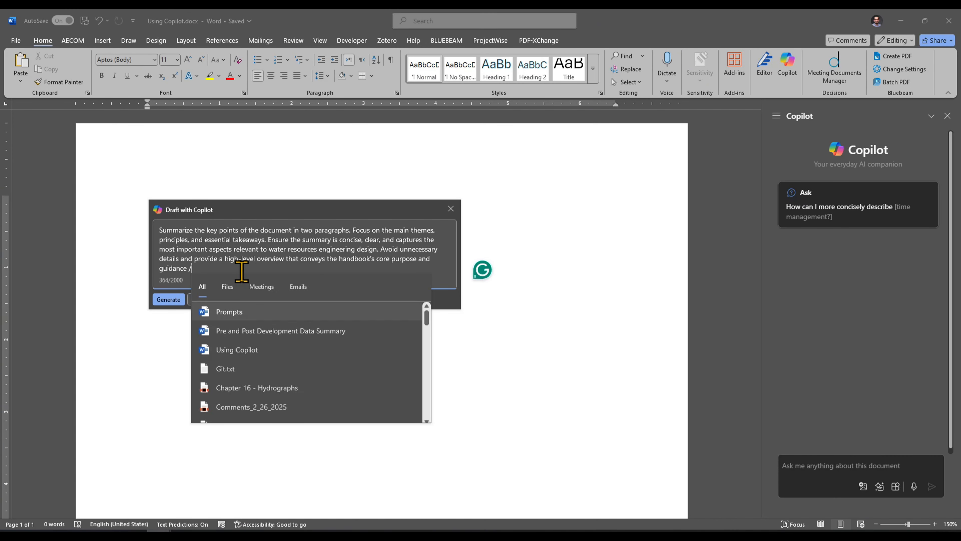
key("ctrl+v")
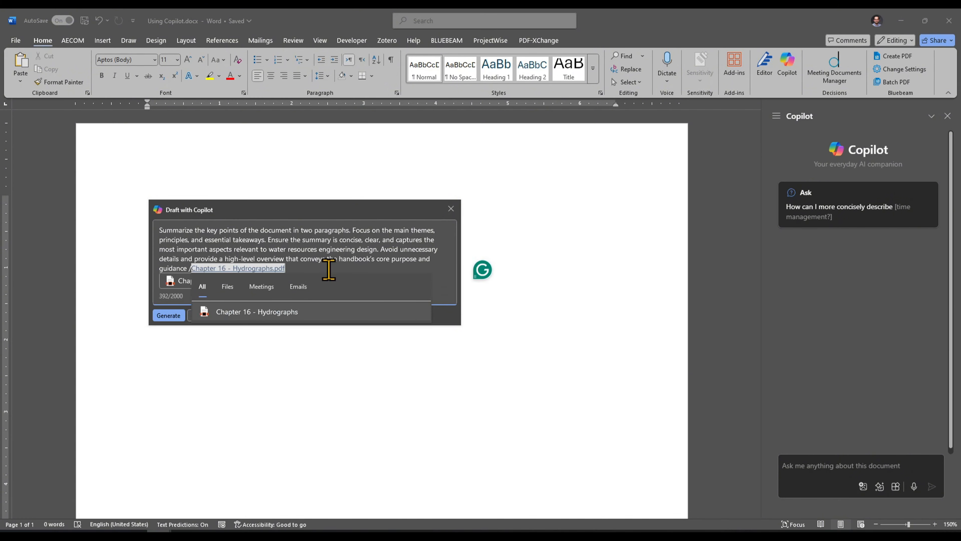
left_click(408, 316)
left_click(355, 281)
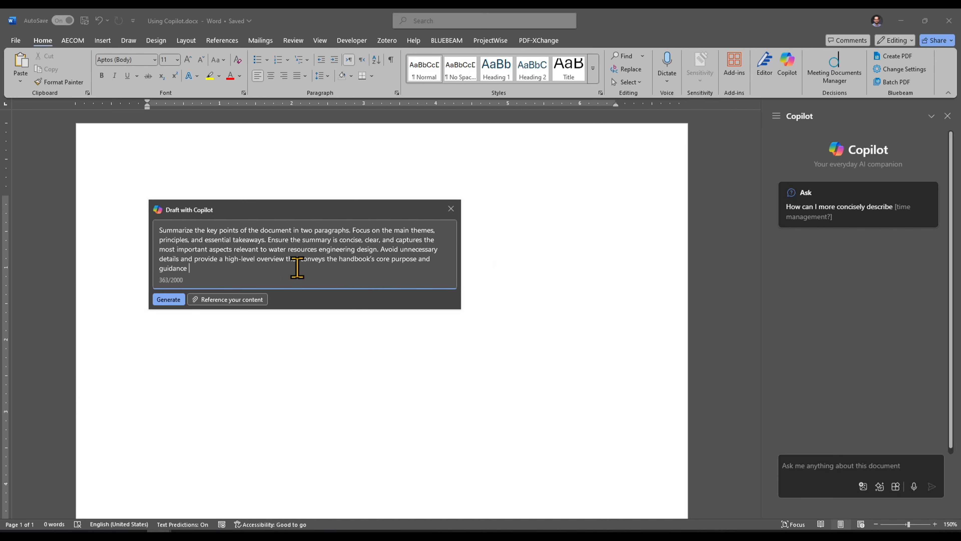
- Add Chapter 16 - Hydrographs.pdf as a reference at the end of the prompt using its copied link, and generate the summary
type("/")
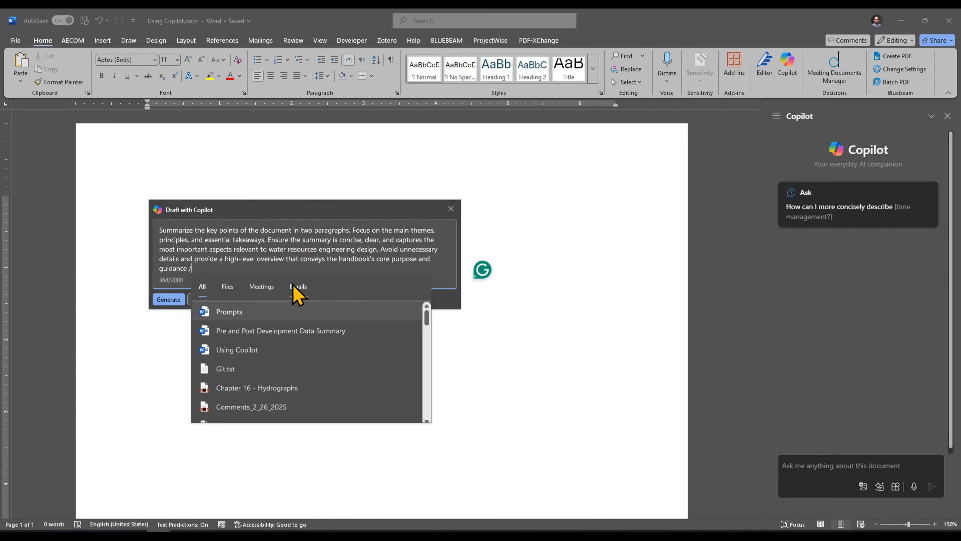
type("Chapter 16 - Hydrographs.pdf")
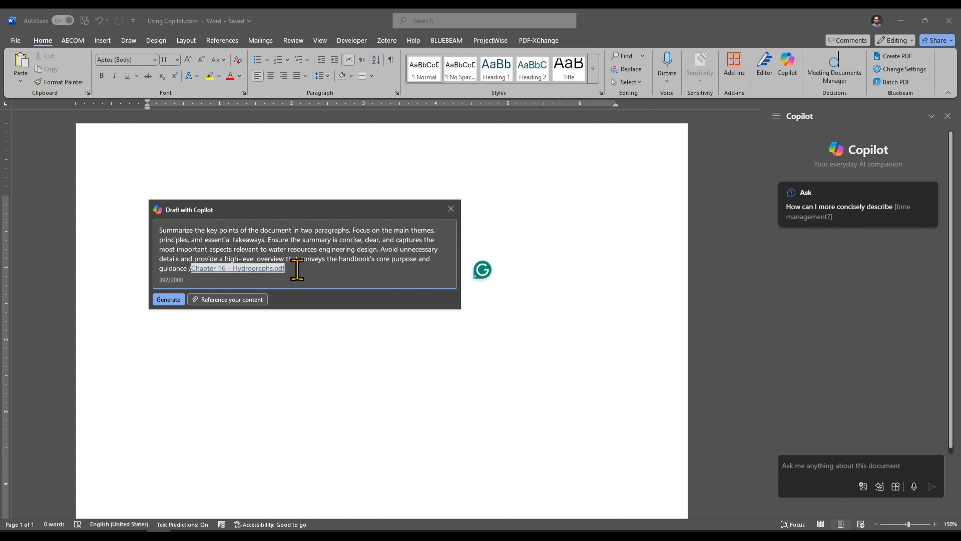
left_click(174, 299)
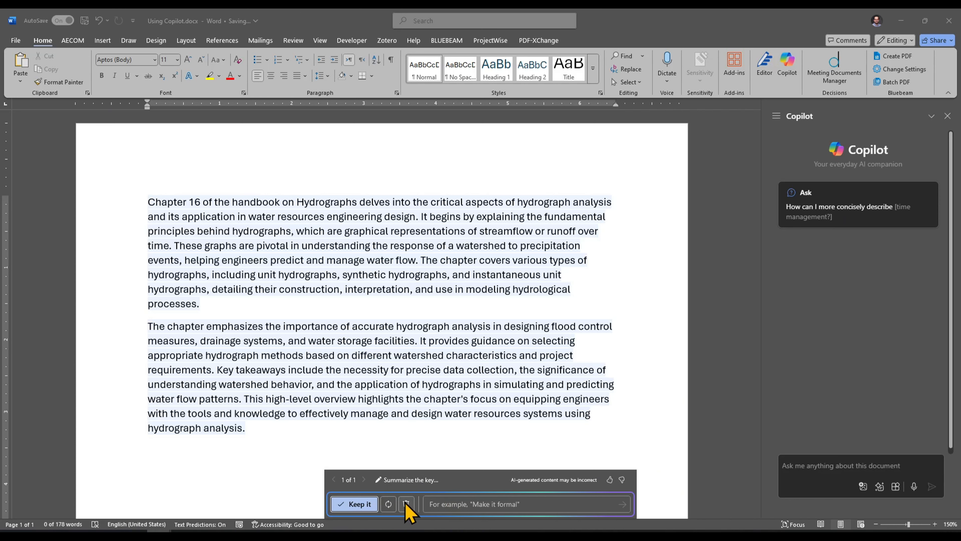
- Regenerate the summary to get a second version, and keep the first version after comparing the two
left_click(388, 505)
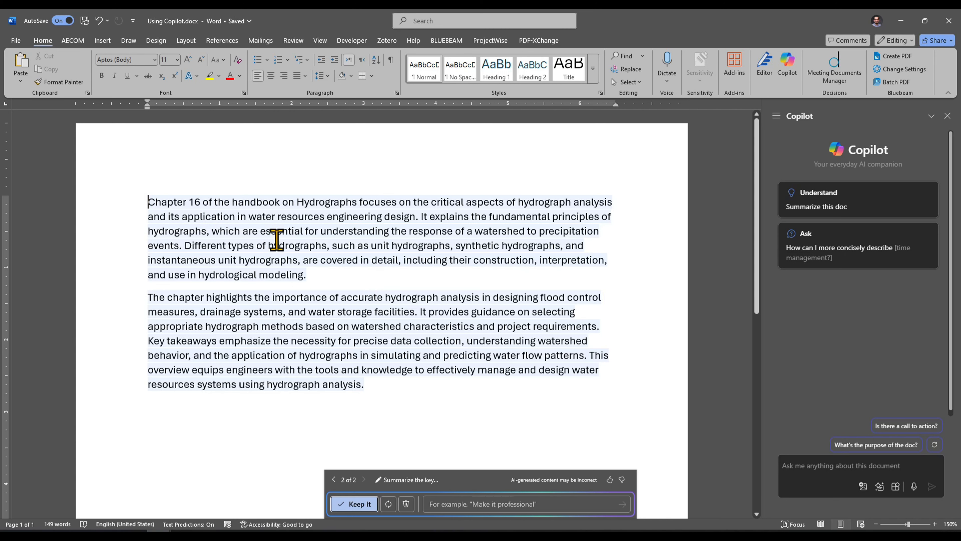
left_click(335, 481)
left_click(363, 479)
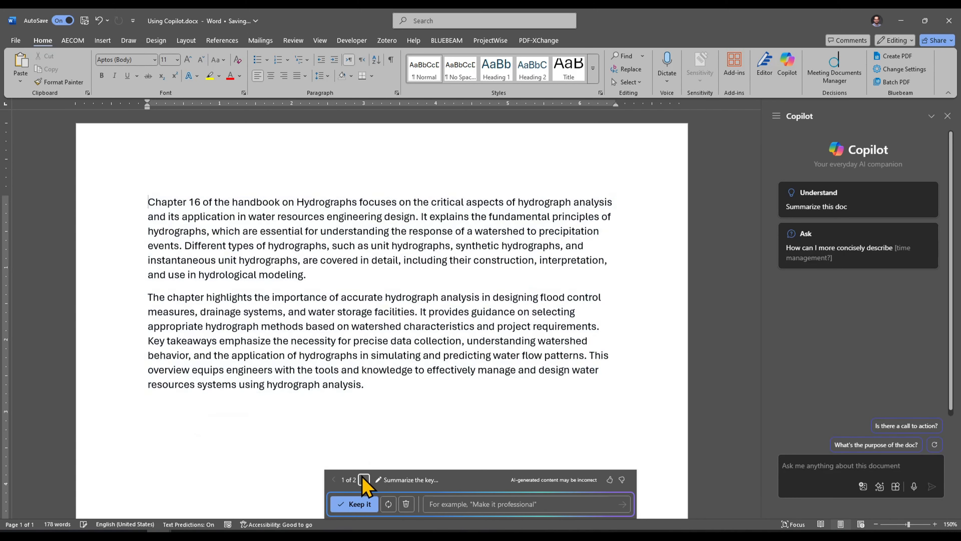
left_click(334, 478)
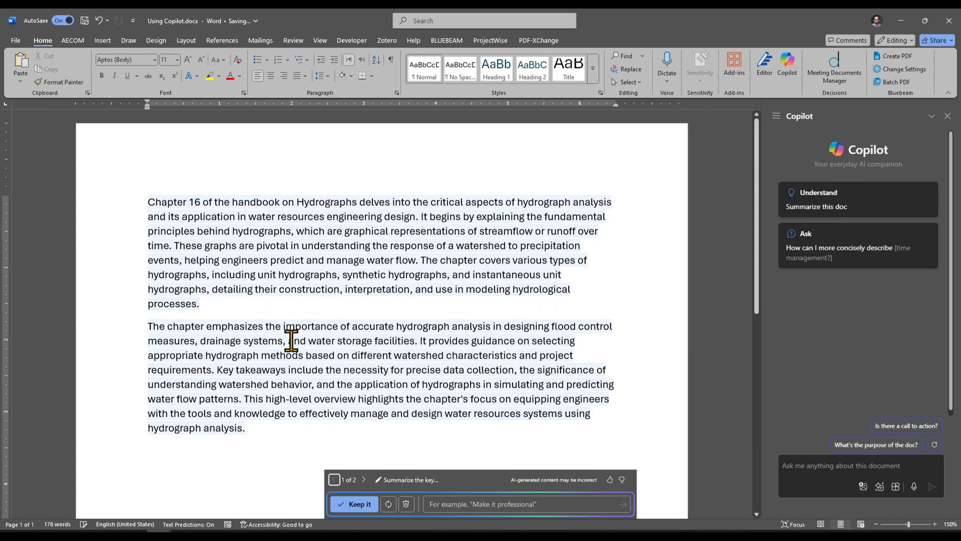
left_click(346, 506)
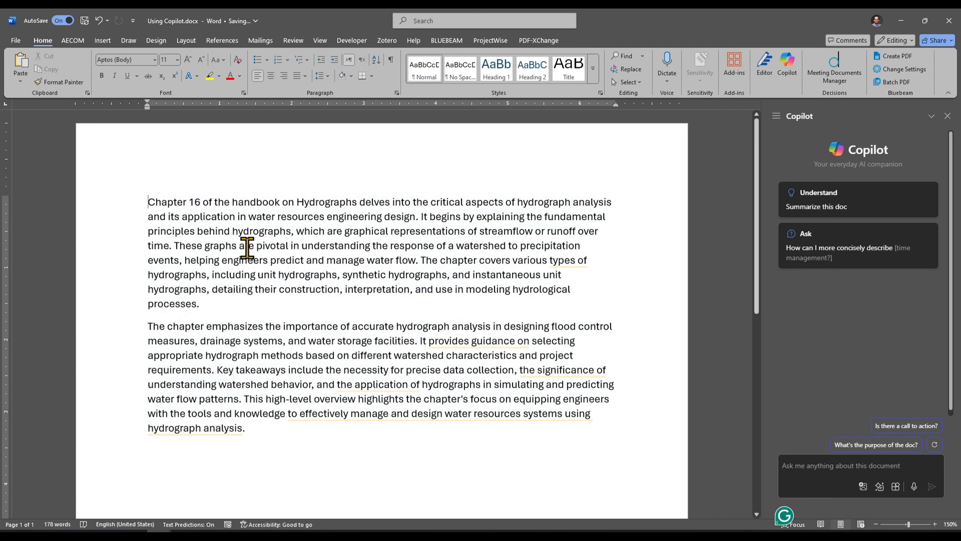
scroll(255, 348, "down", 2)
left_click(270, 361)
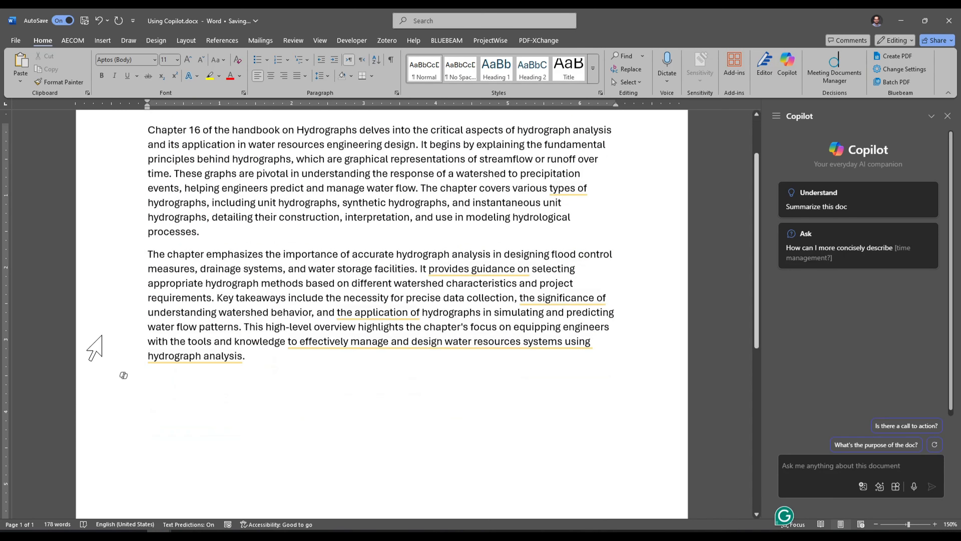
left_click(127, 378)
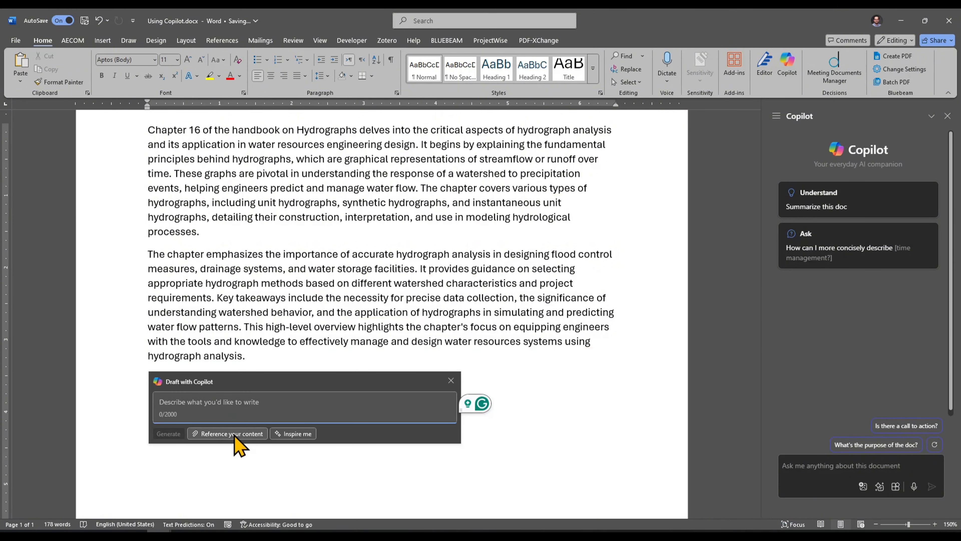
left_click(451, 380)
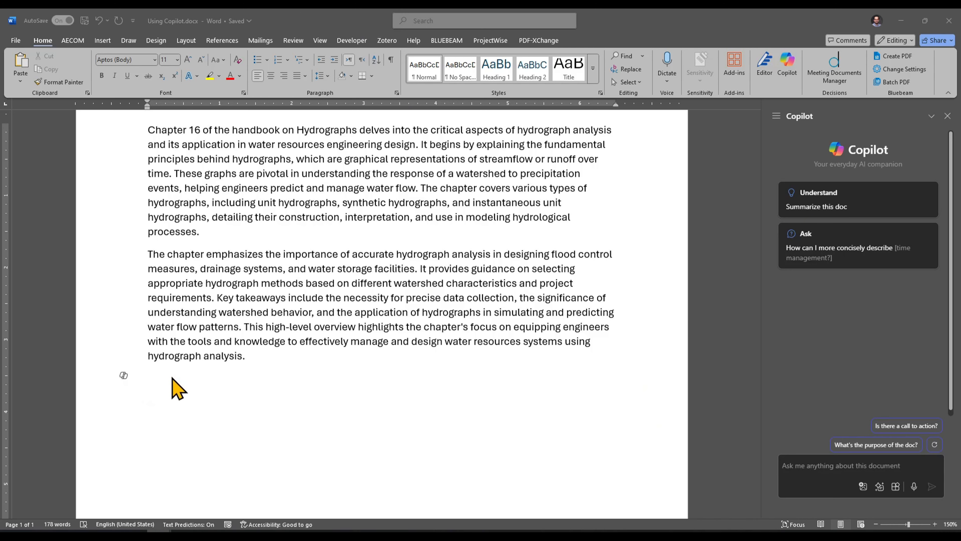
- Send Copilot the attached culvert editor screenshot with the request for a concise report paragraph, and paste its reply below the chapter summary
left_click(178, 386)
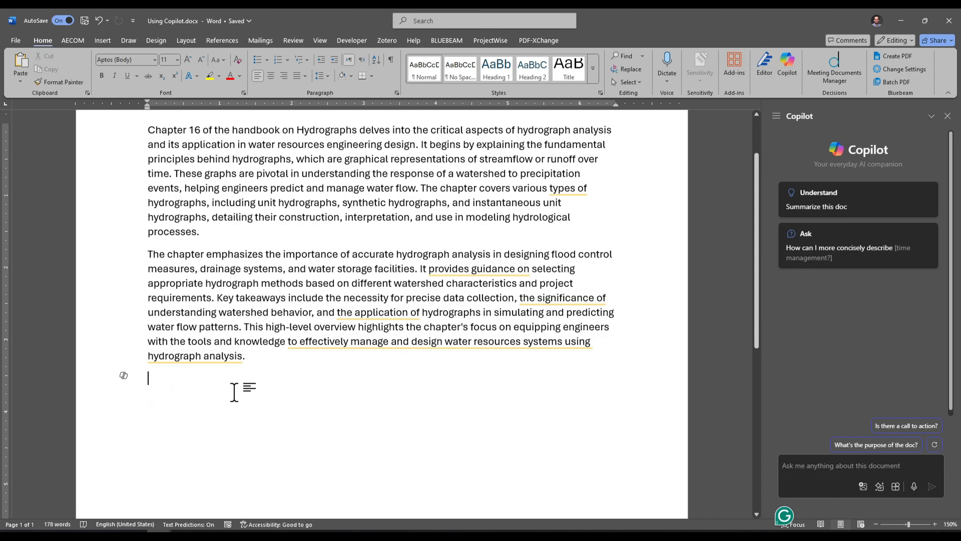
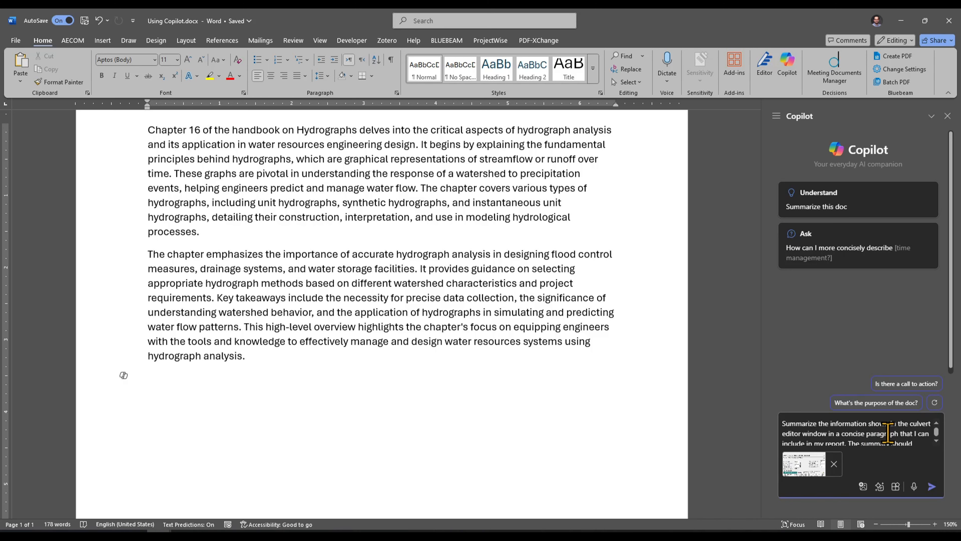
scroll(887, 434, "down", 3)
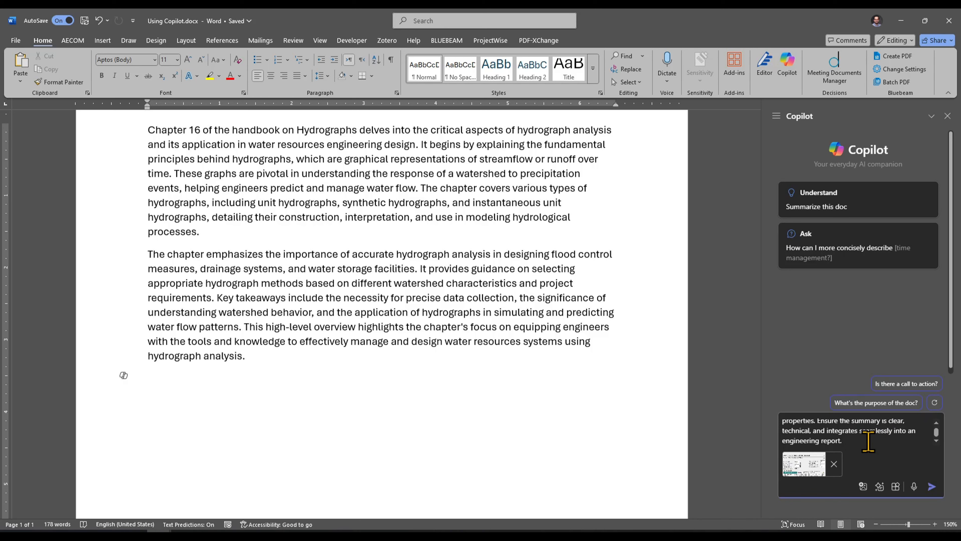
left_click(930, 487)
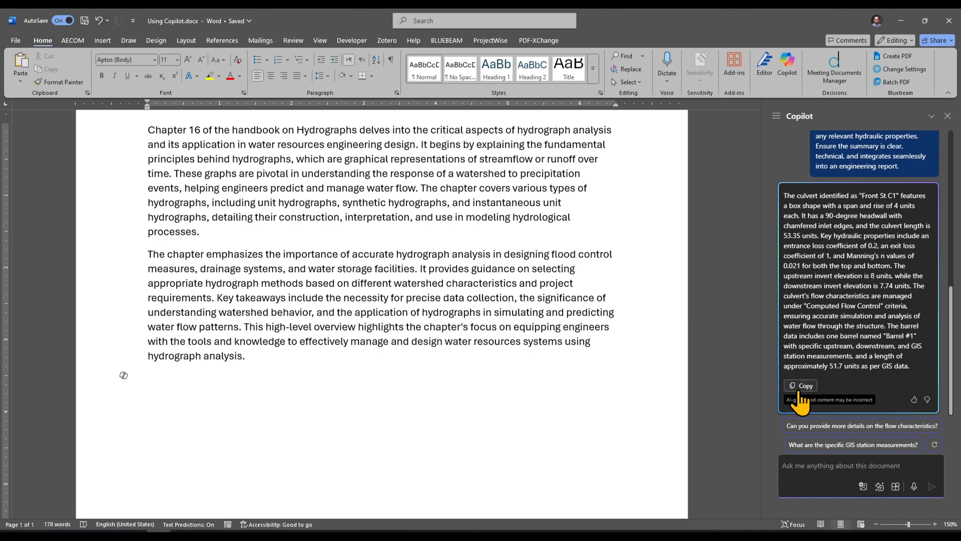
left_click(807, 384)
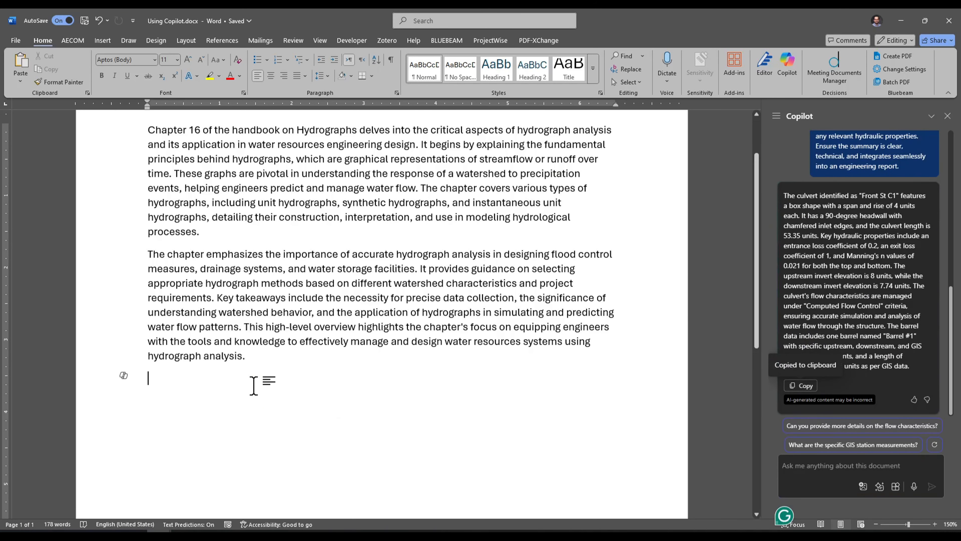
key("ctrl+v")
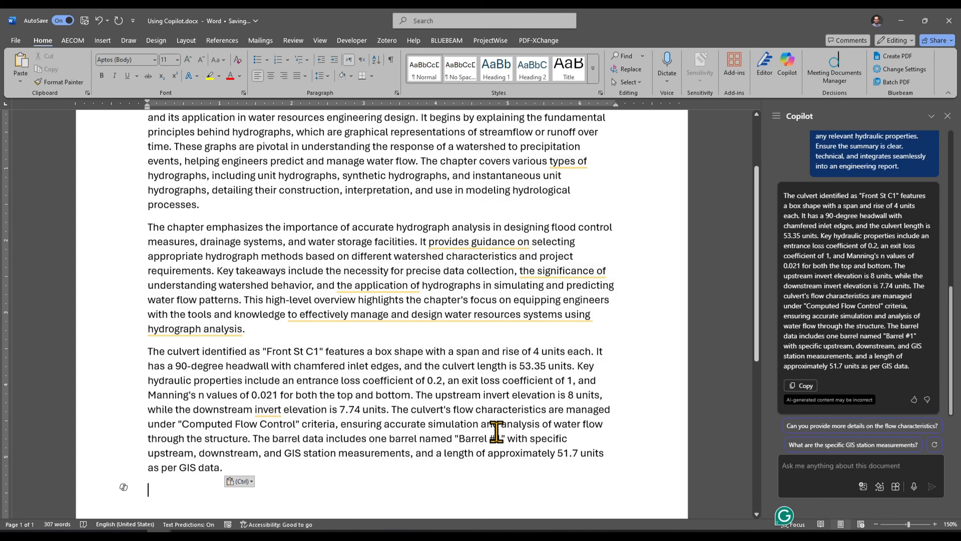
- Open Screenshot 2025-02-23 132613.jpg to check the pasted culvert paragraph against the Culvert Data Editor values
scroll(475, 352, "down", 2)
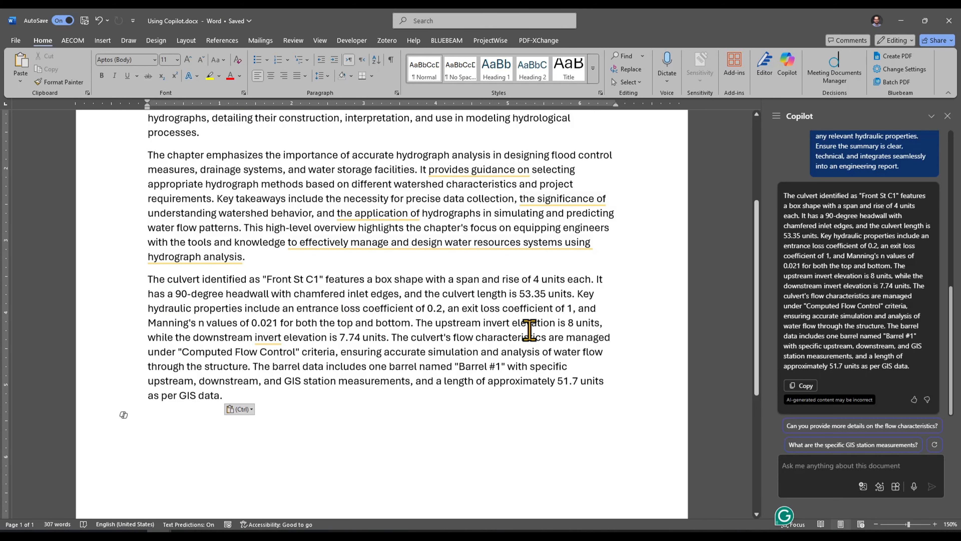
left_click(477, 536)
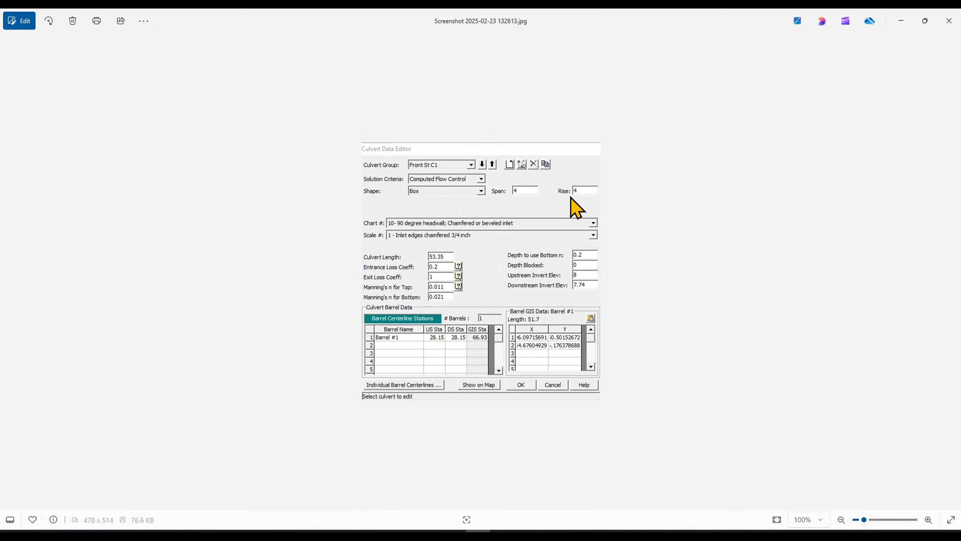
- Return to the Word document and start a Copilot draft below the culvert paragraph, pasting the prompt for a clear, descriptive table caption
left_click(901, 21)
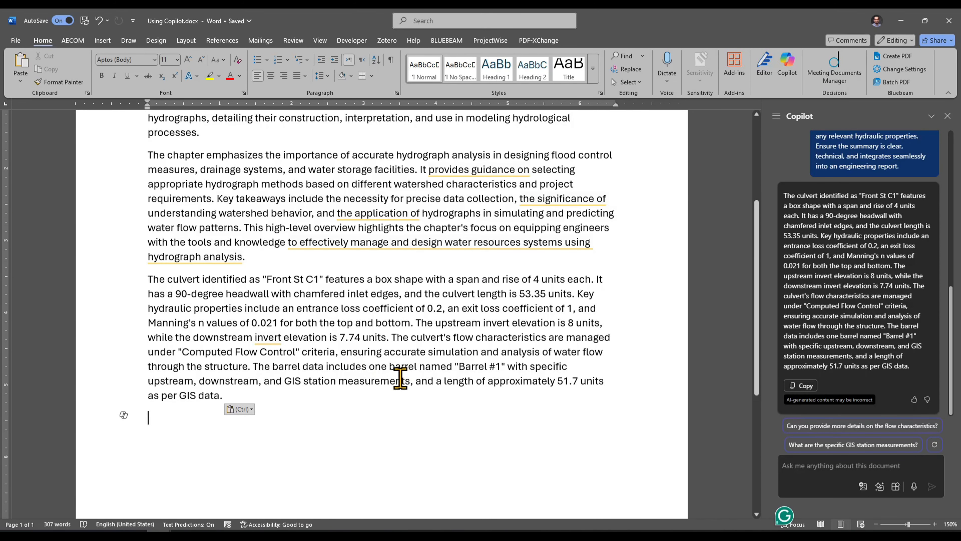
left_click_drag(340, 337, 385, 337)
left_click(369, 342)
key("Return")
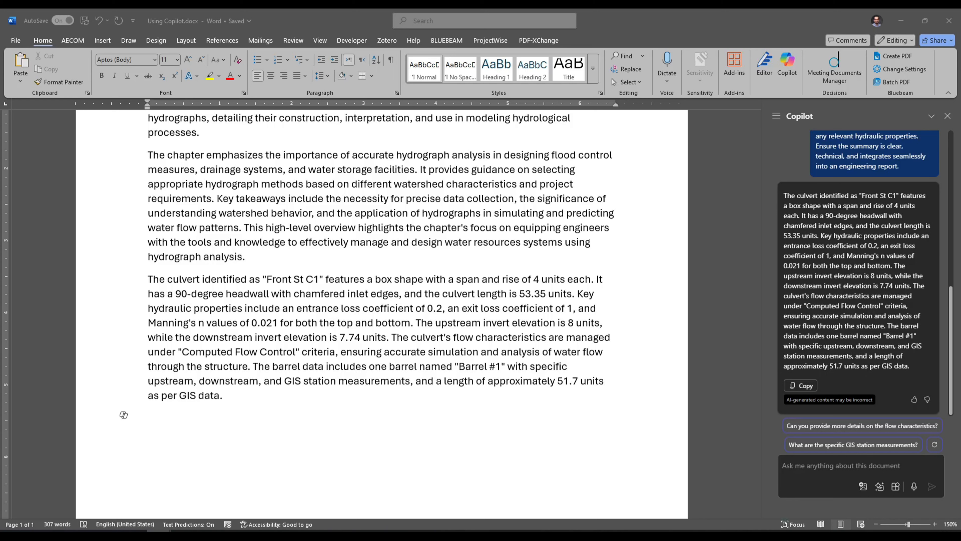
left_click(409, 364)
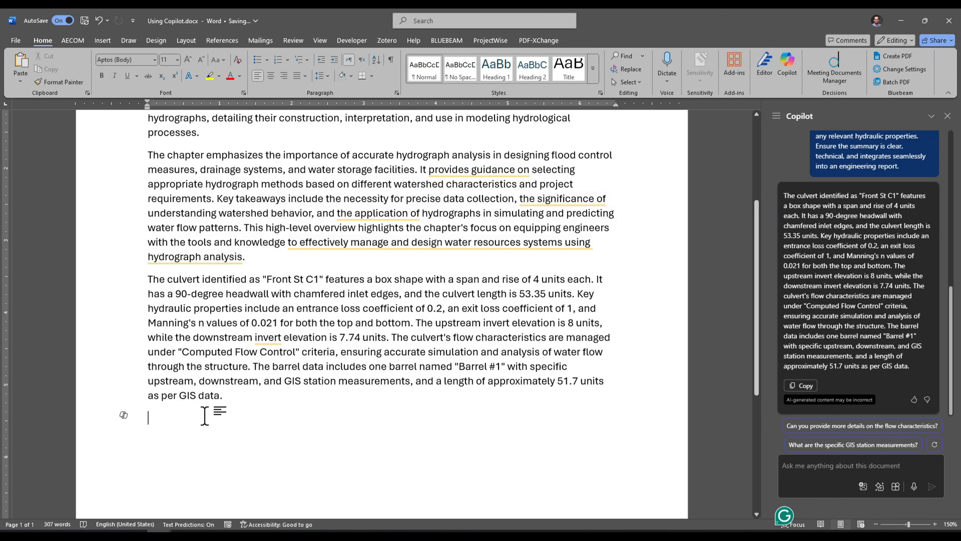
scroll(240, 410, "down", 2)
mouse_move(261, 264)
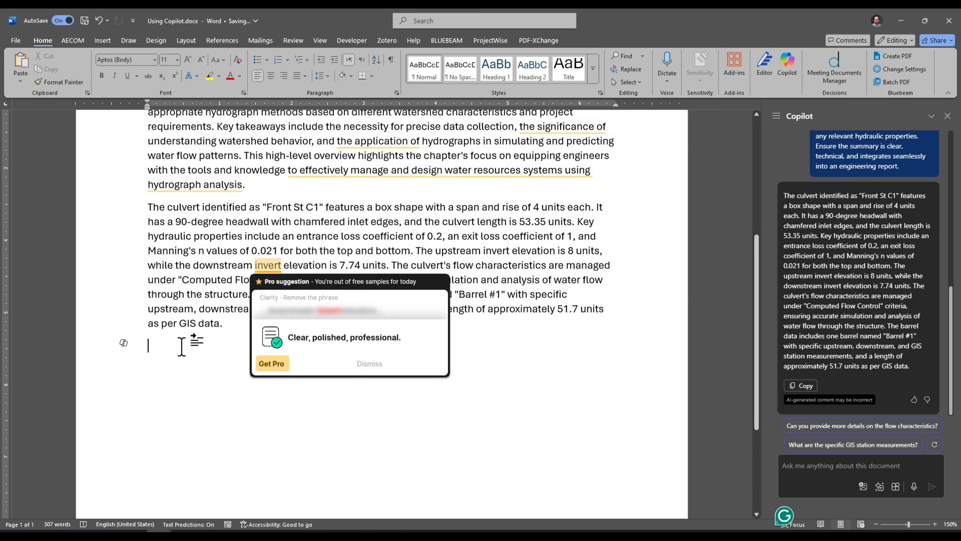
left_click(124, 343)
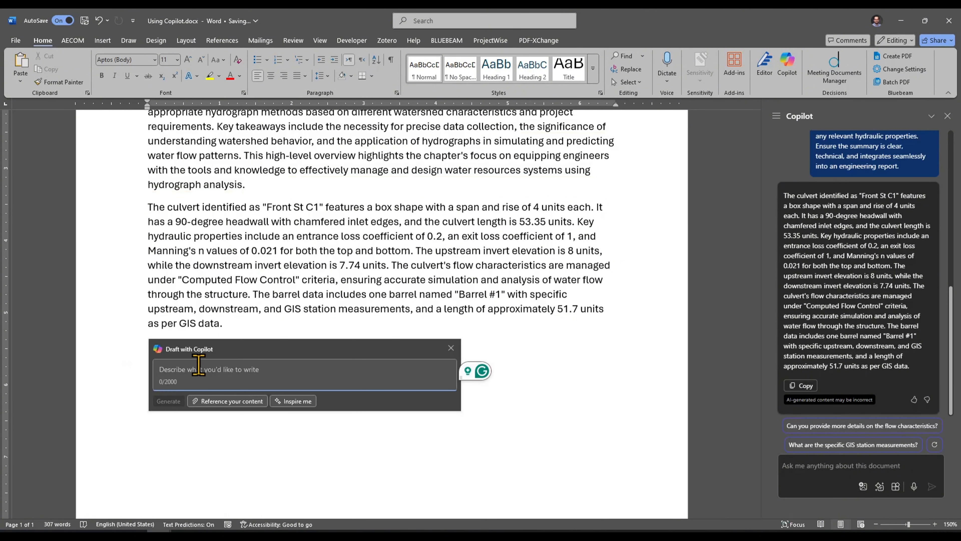
key("ctrl+v")
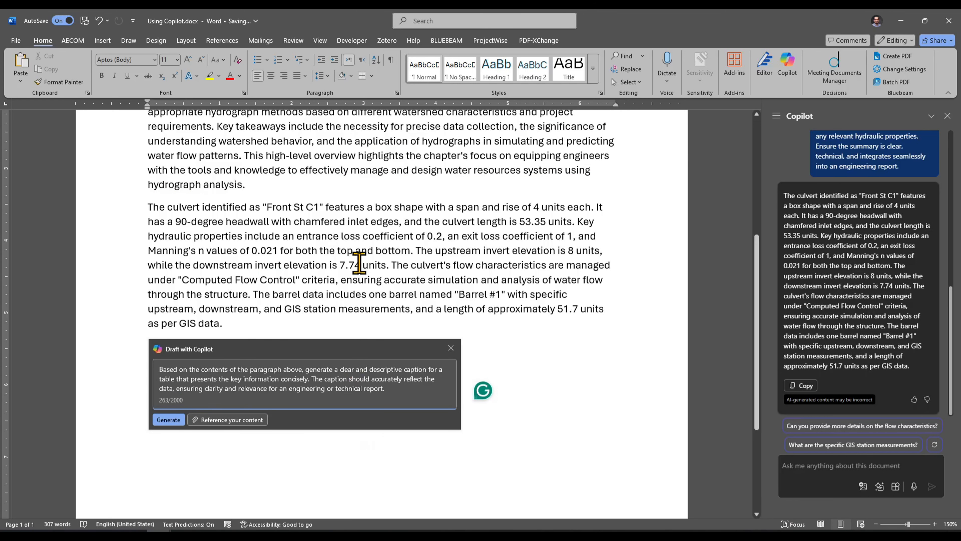
- Insert "related to the culvert information" after "paragraph above" in the caption prompt and generate the caption
left_click(299, 369)
type("related ")
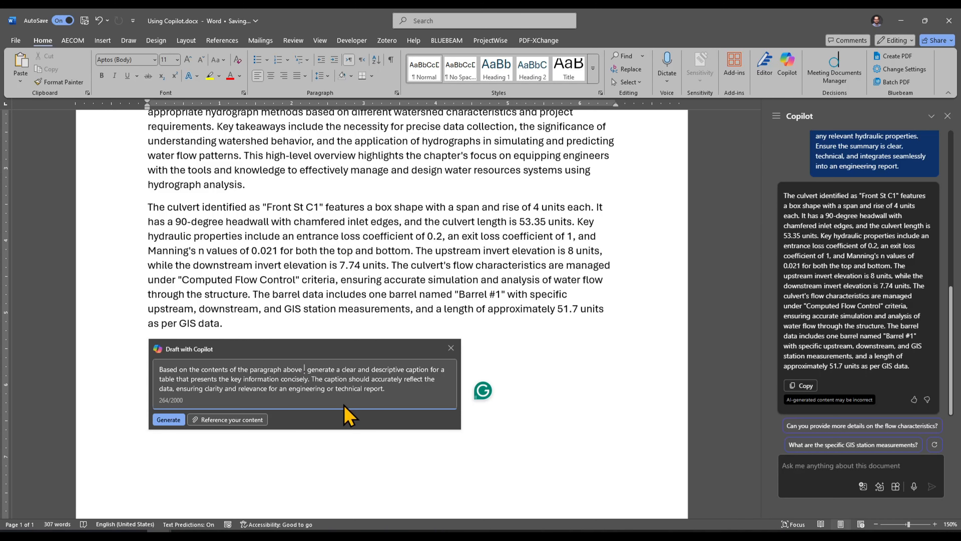
type("to the culv")
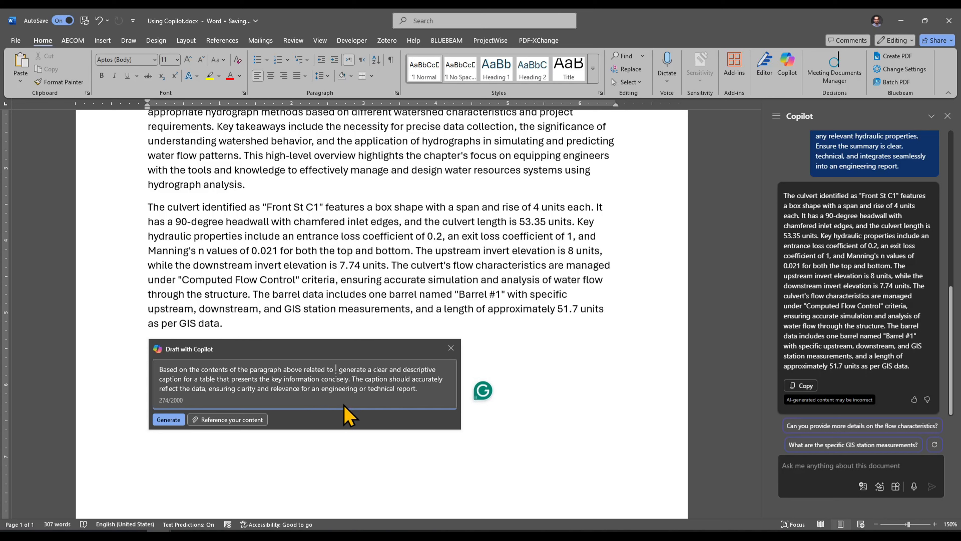
type("ert infor")
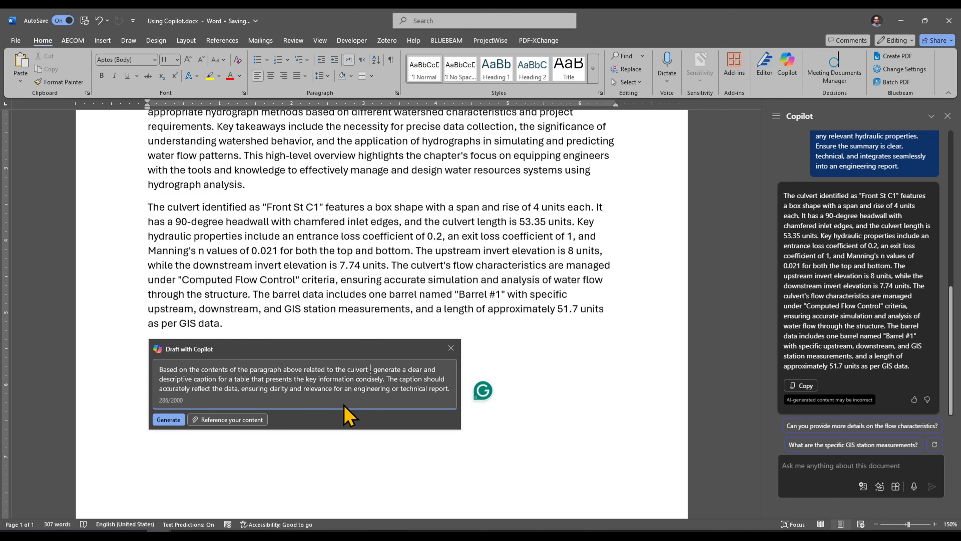
type("mation")
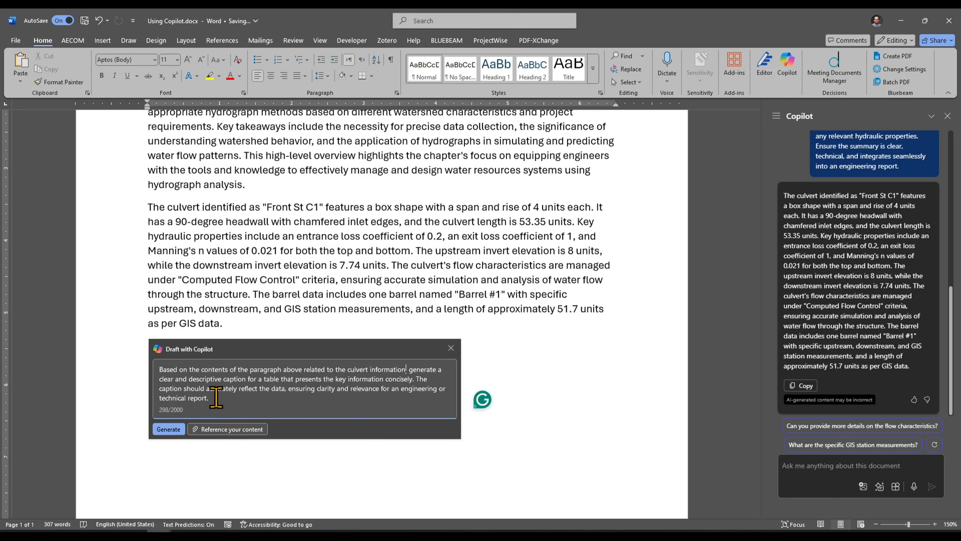
left_click(169, 429)
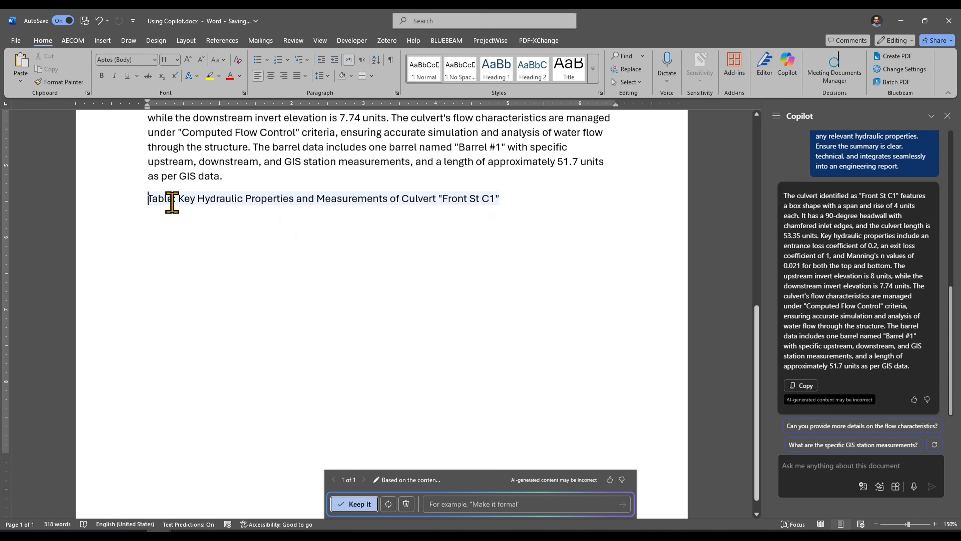
- Keep the generated caption and number it so that it begins with "Table 1:"
left_click(343, 503)
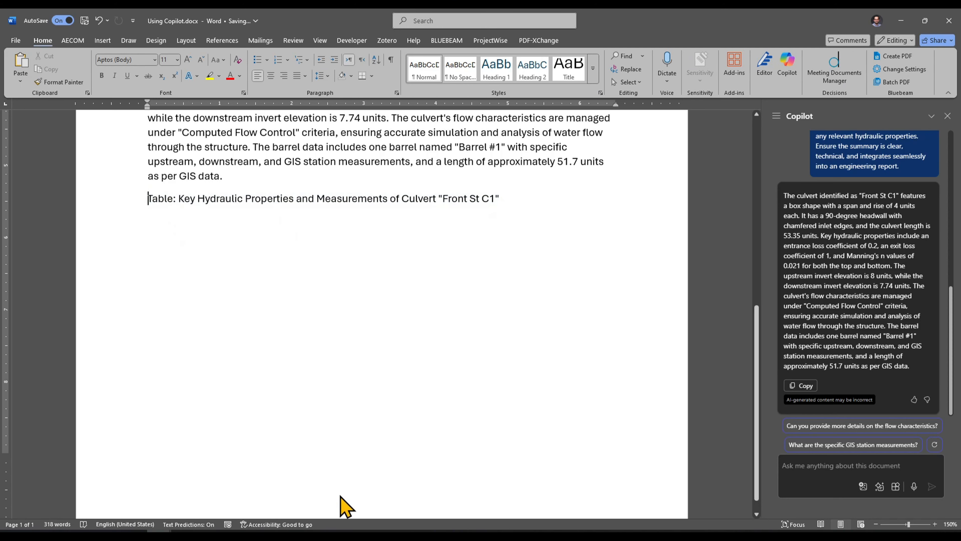
left_click(175, 198)
type("1:")
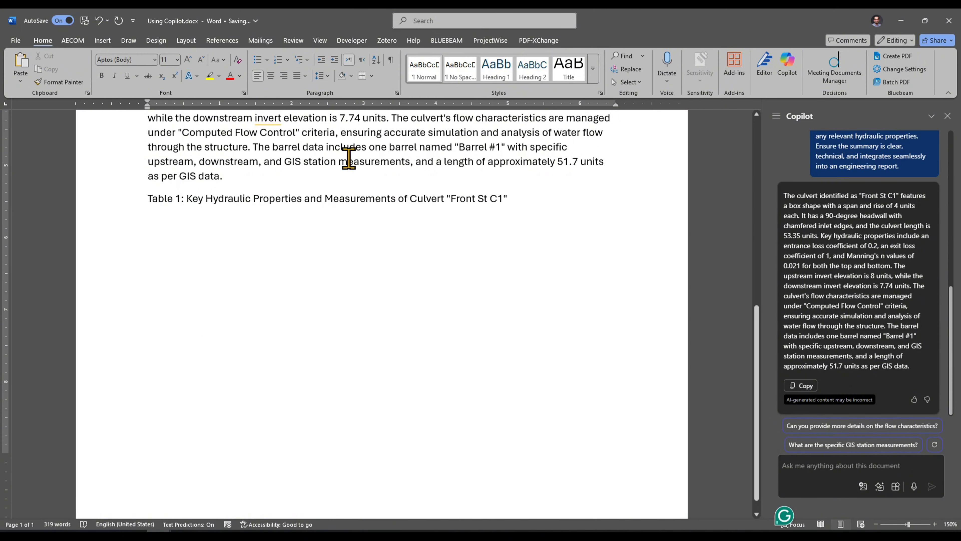
- Start a Copilot draft on a new line below the caption, requesting a well-structured table of the properties described in the paragraph above
scroll(518, 215, "up", 1)
left_click(518, 215)
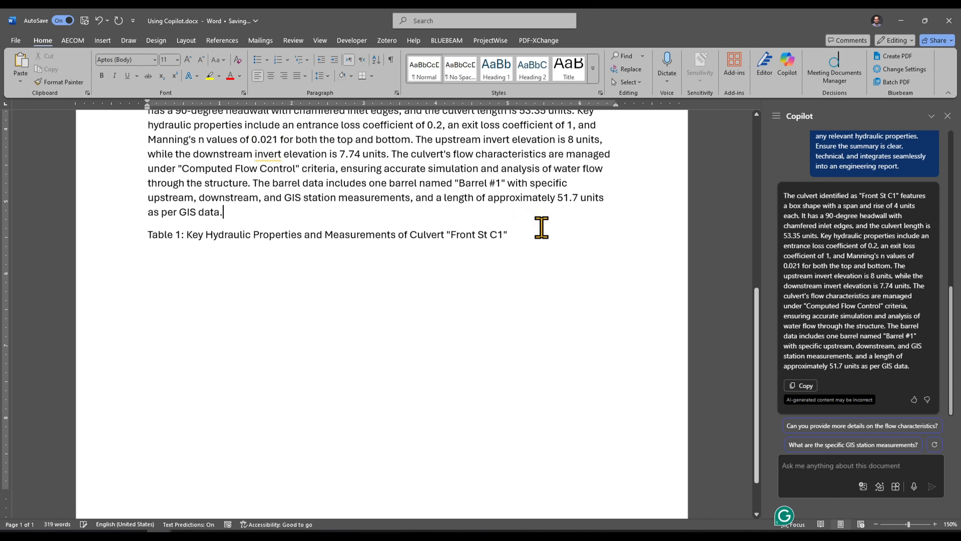
left_click(545, 235)
key("Return")
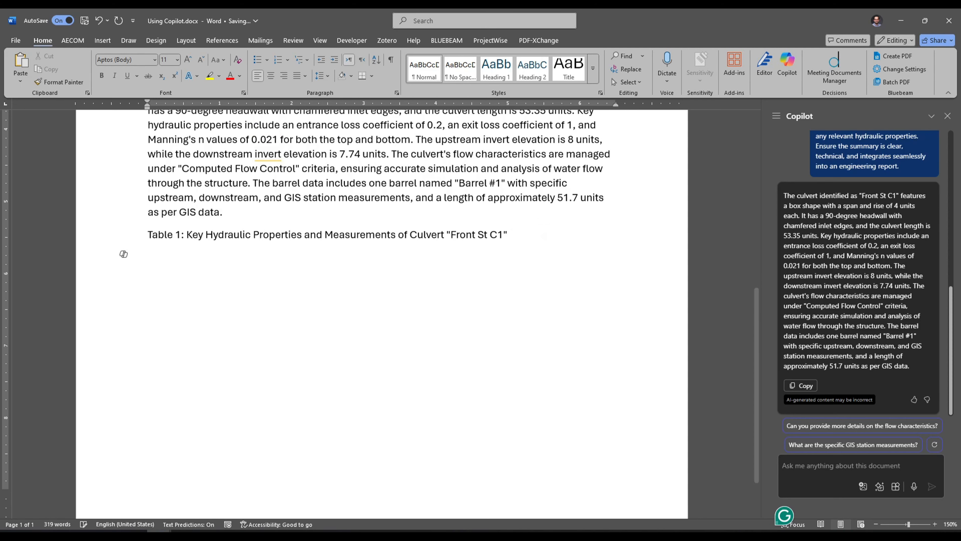
key("alt+Tab")
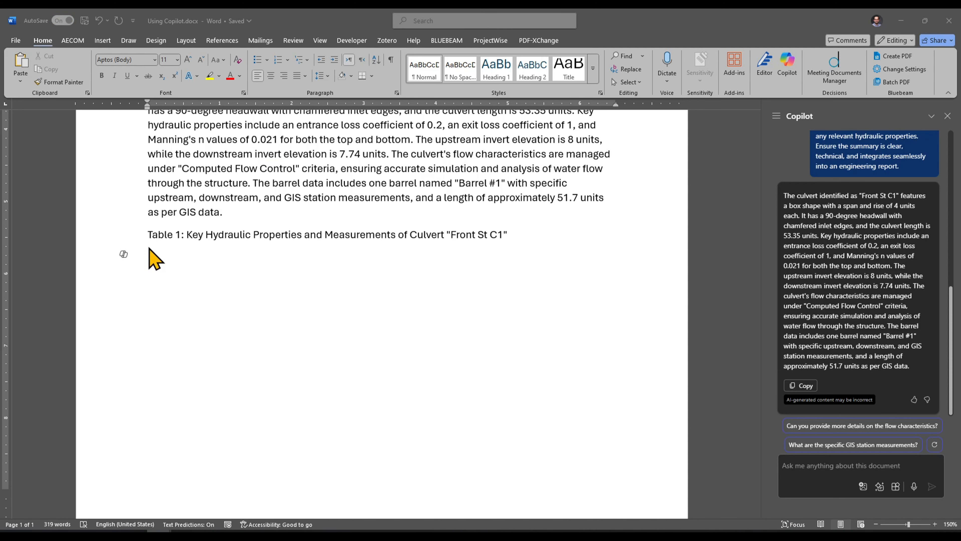
left_click(124, 253)
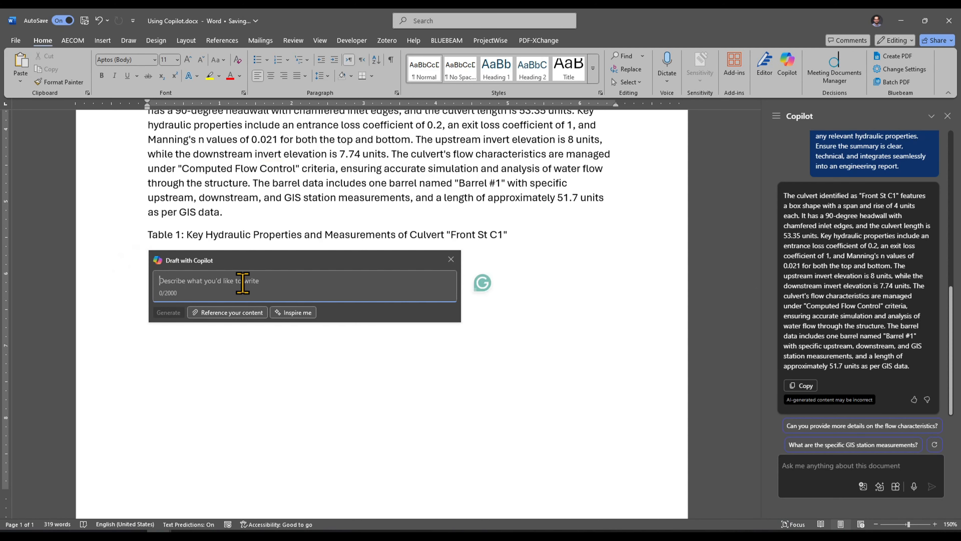
type("Create a well-structured table that presents the properties described in the paragraph above. The table should clearly organize the key parameters, ensuring readability and relevance for an engineering or technical report.")
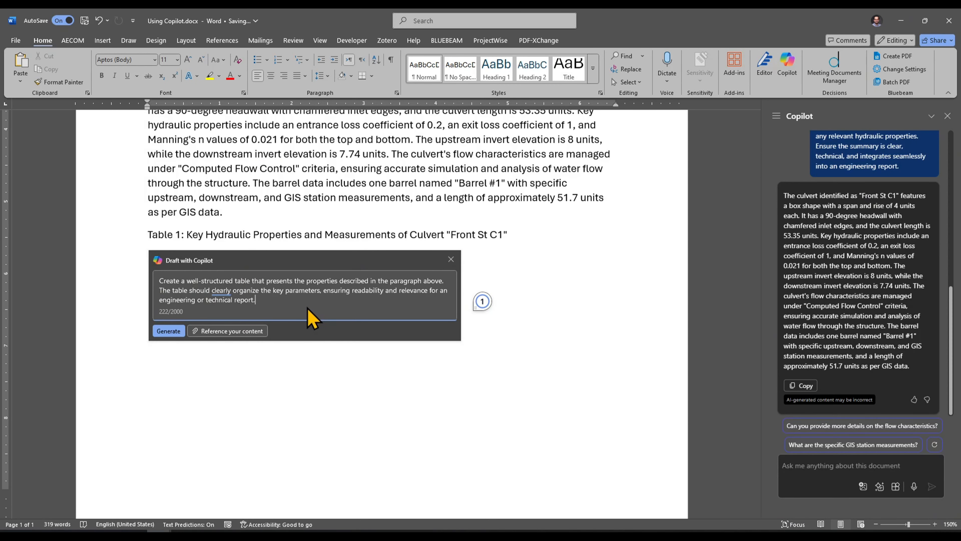
scroll(307, 215, "up", 1)
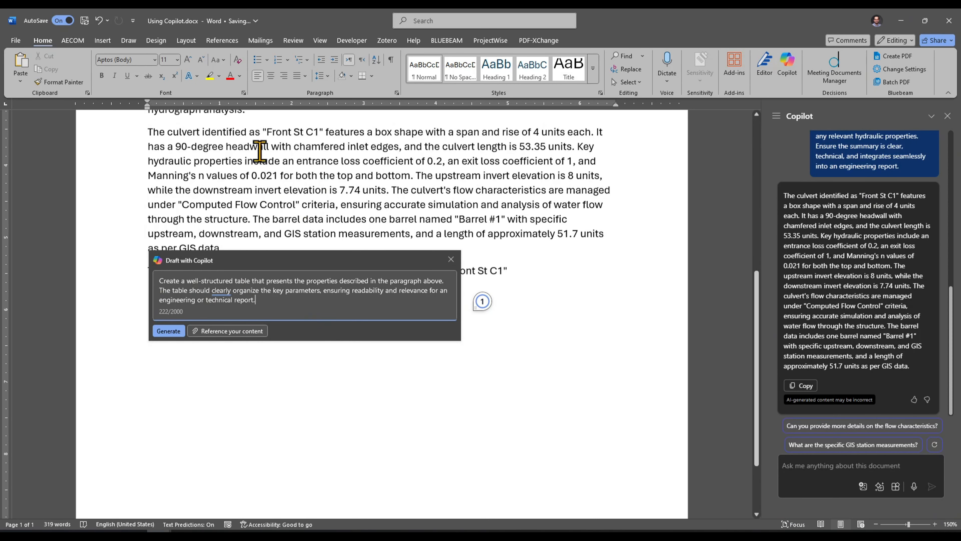
scroll(319, 184, "down", 1)
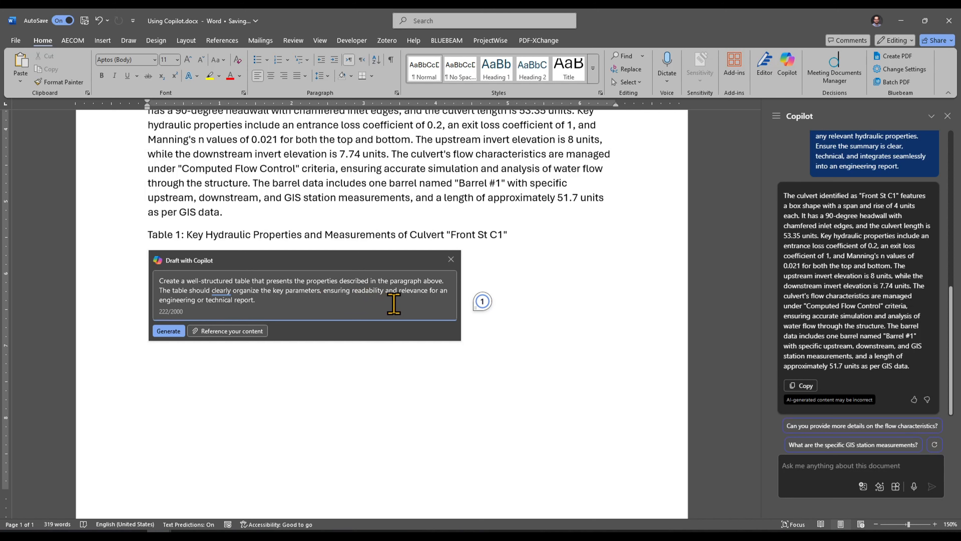
- Extend the table prompt's first sentence with "related to the culvert information" and generate the table
left_click(443, 280)
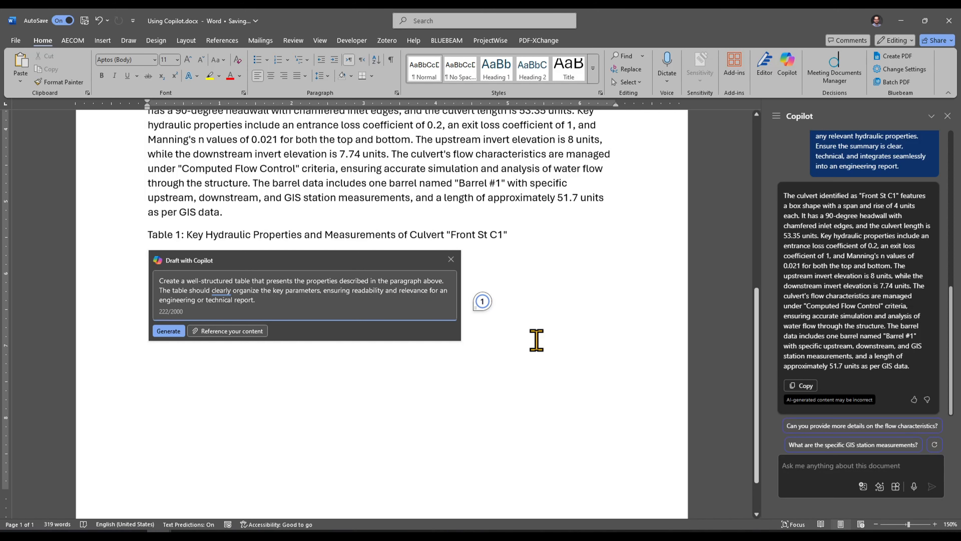
type("re")
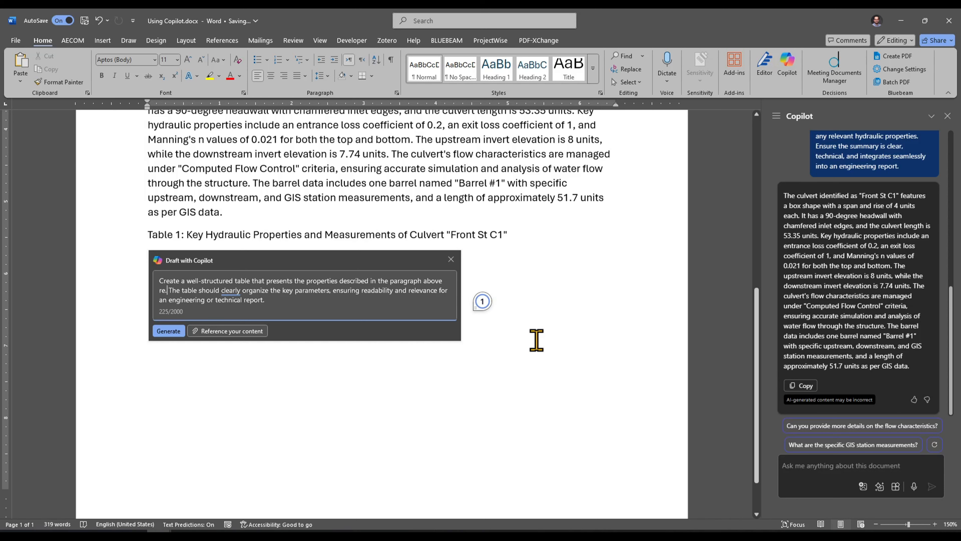
type("lated to the c")
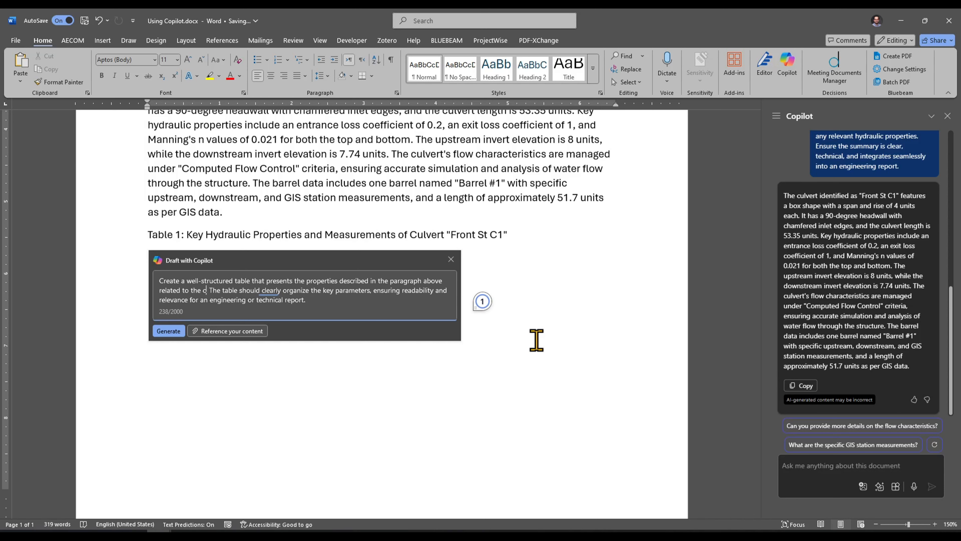
type("ulvert in")
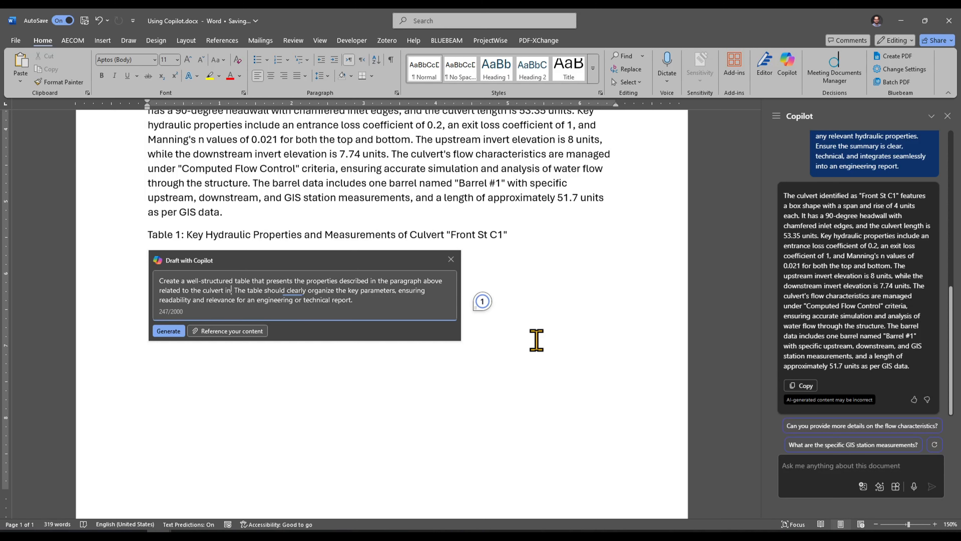
type("formation.")
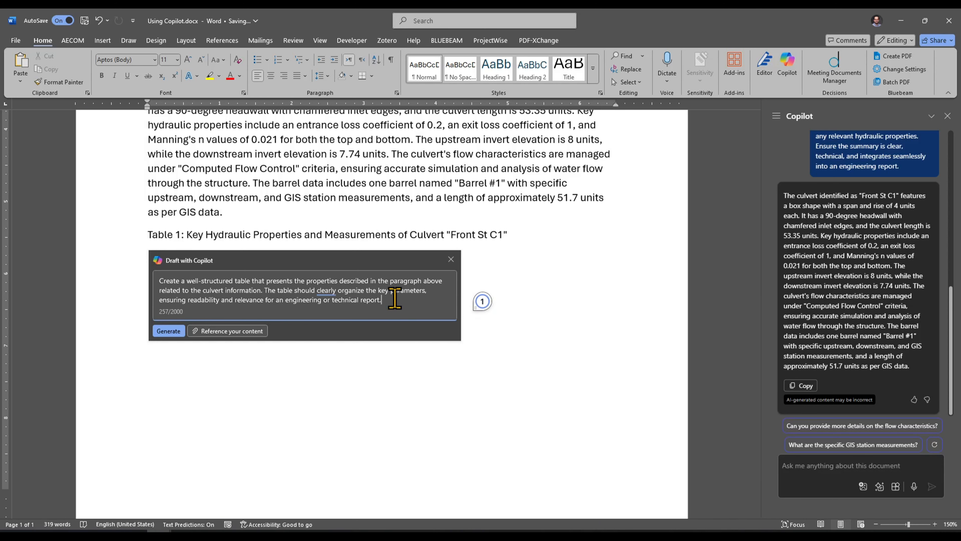
left_click(168, 331)
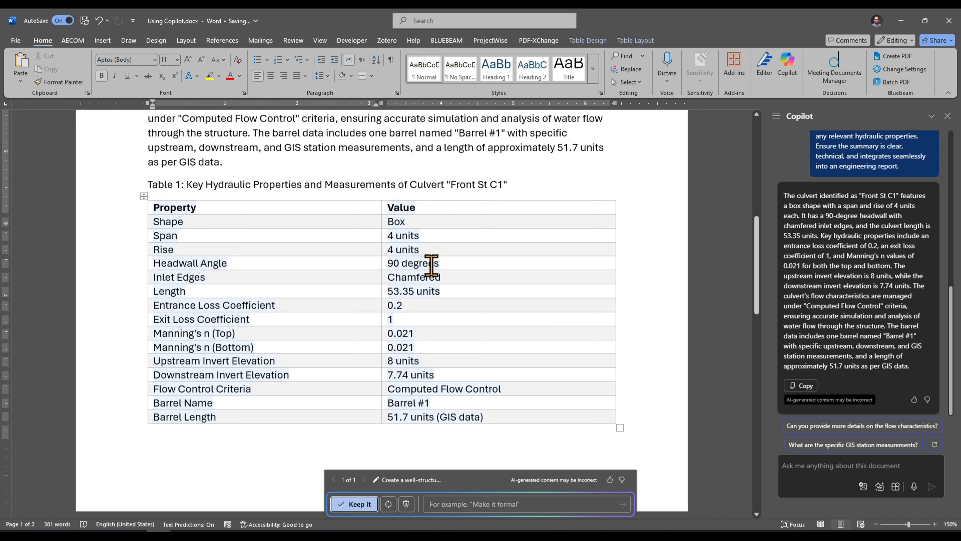
- Refine the table with "The units for span and rise in the table is feet. Adjust the table based on the unit mentioned", and keep the revision
left_click(449, 504)
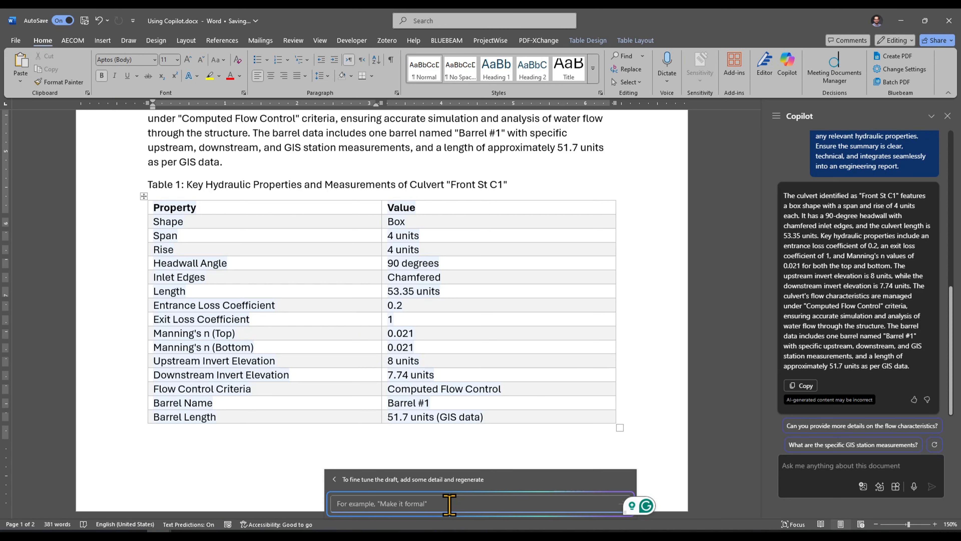
type("t")
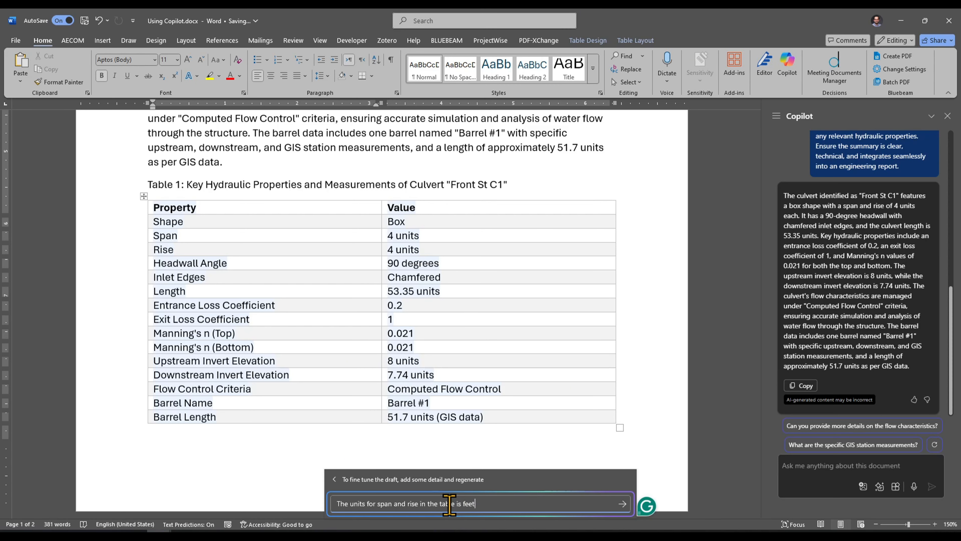
key("shift+Return")
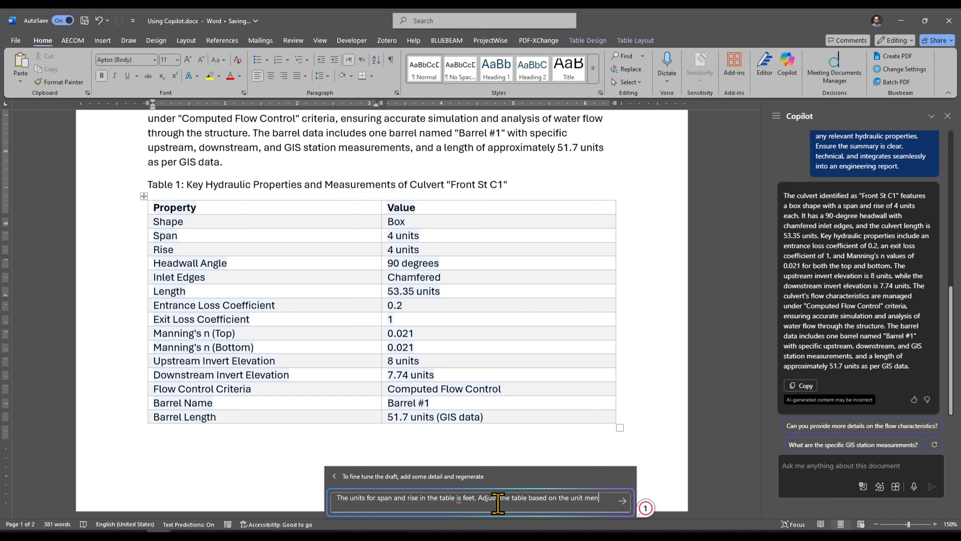
type("d")
key("shift+Return")
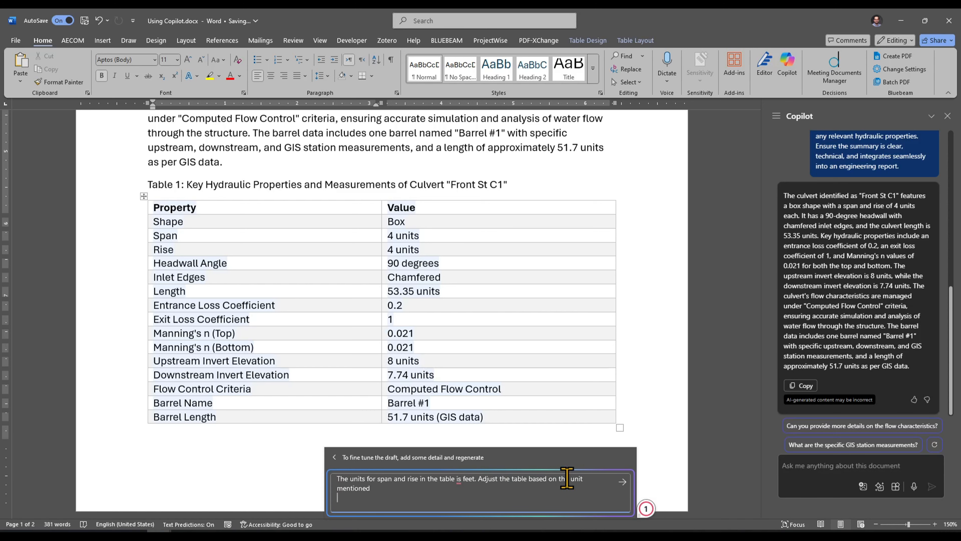
left_click(626, 487)
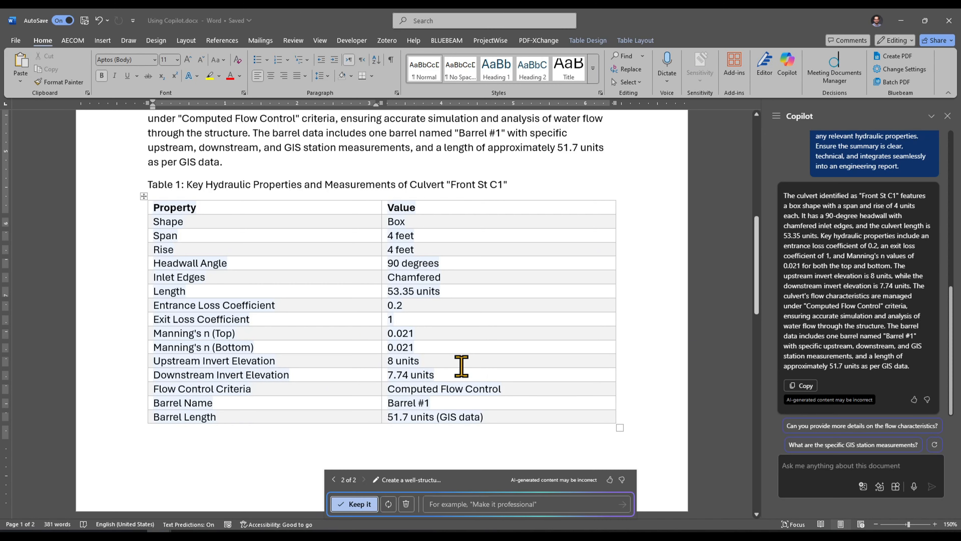
left_click(359, 504)
- Review the whole document from the Chapter 16 summary through the culvert paragraph to the end of Table 1
scroll(402, 388, "up", 10)
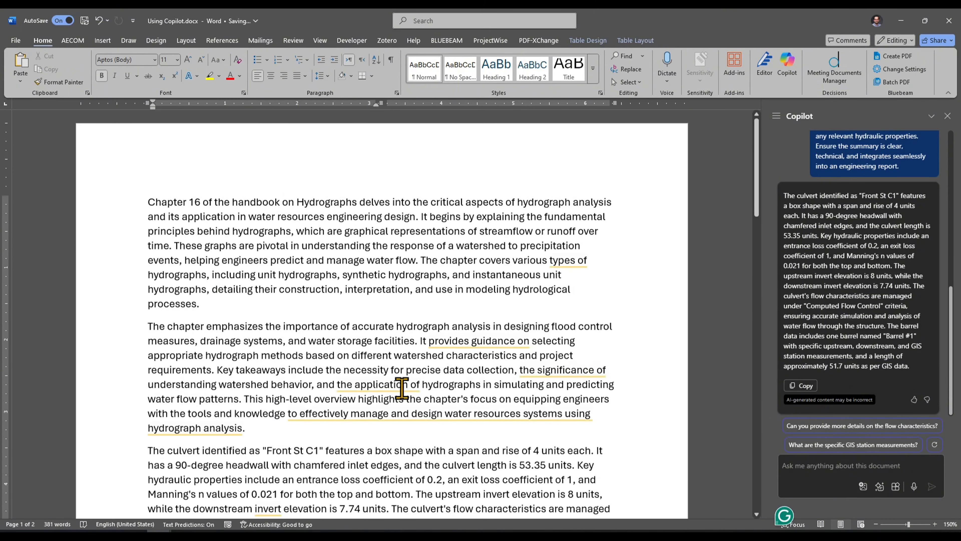
scroll(401, 387, "down", 9)
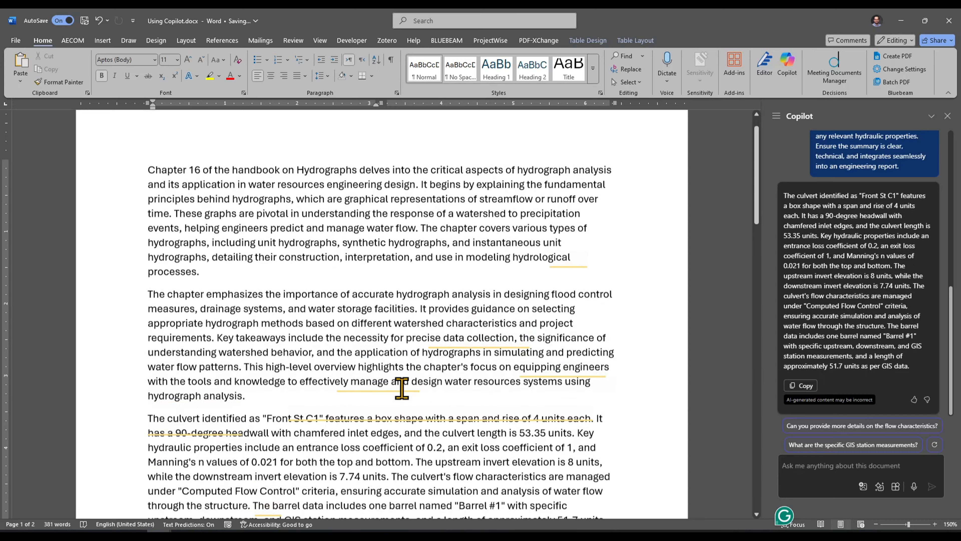
scroll(402, 388, "down", 1)
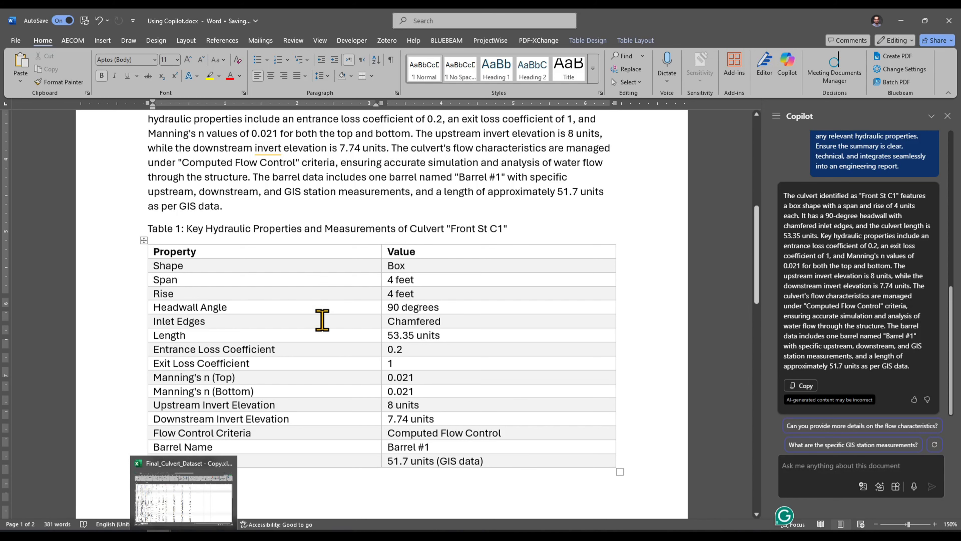
scroll(322, 317, "up", 1)
scroll(198, 242, "down", 3)
scroll(197, 242, "down", 3)
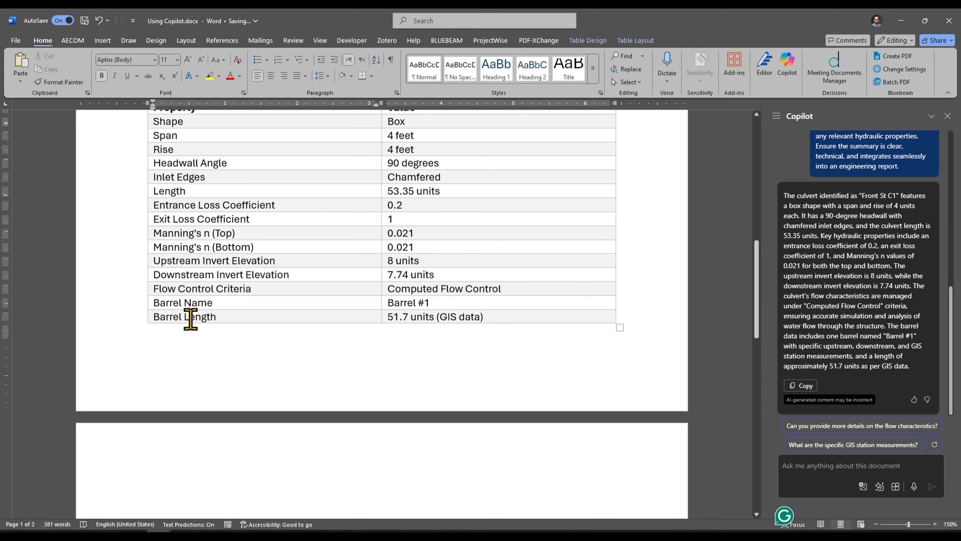
- Select the culvert paragraph above Table 1 and view the Copilot options offered for it, including Visualize as a Table
scroll(189, 340, "up", 7)
left_click(191, 220)
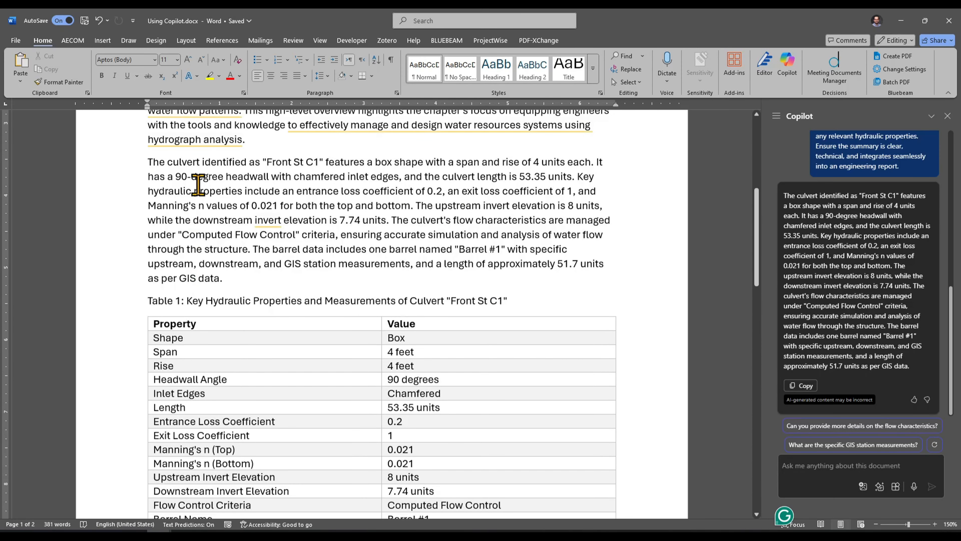
left_click_drag(223, 283, 128, 161)
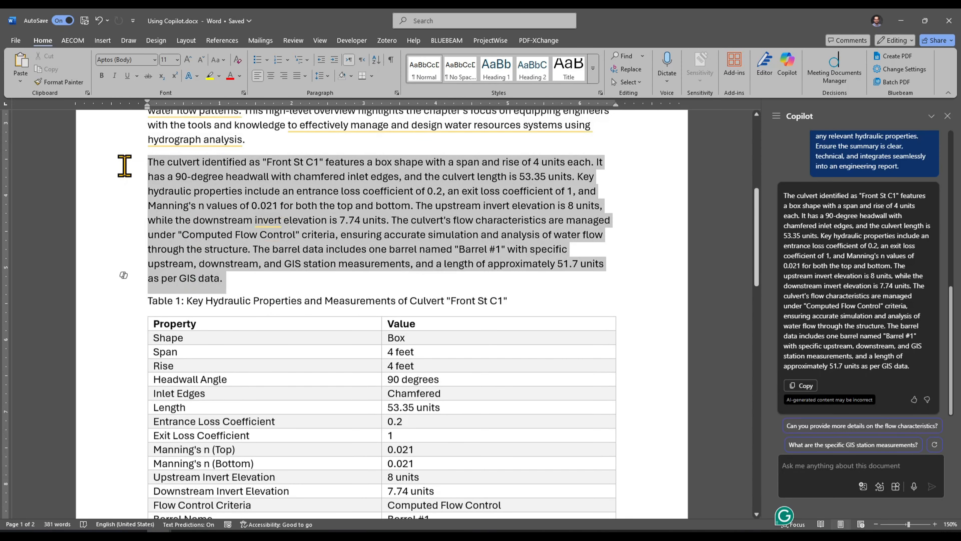
left_click(123, 162)
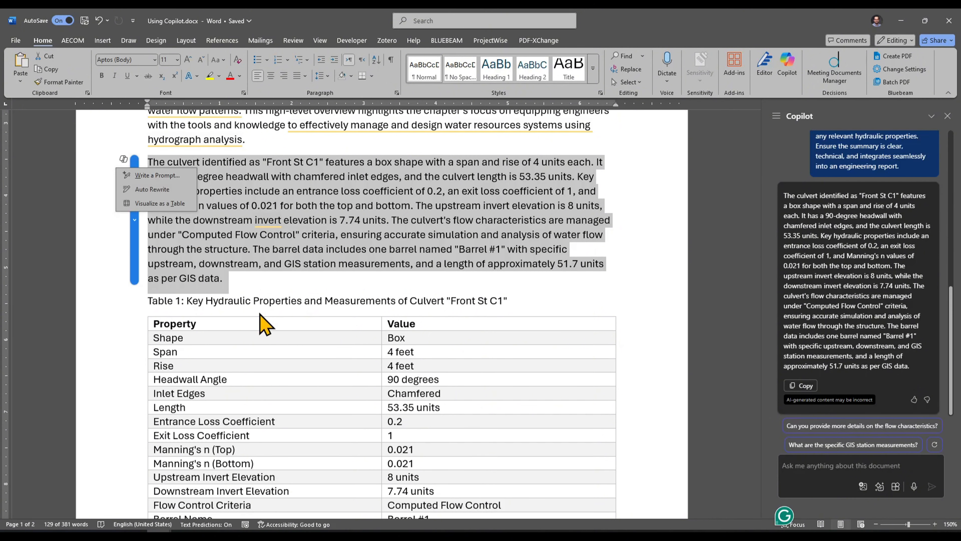
left_click(192, 205)
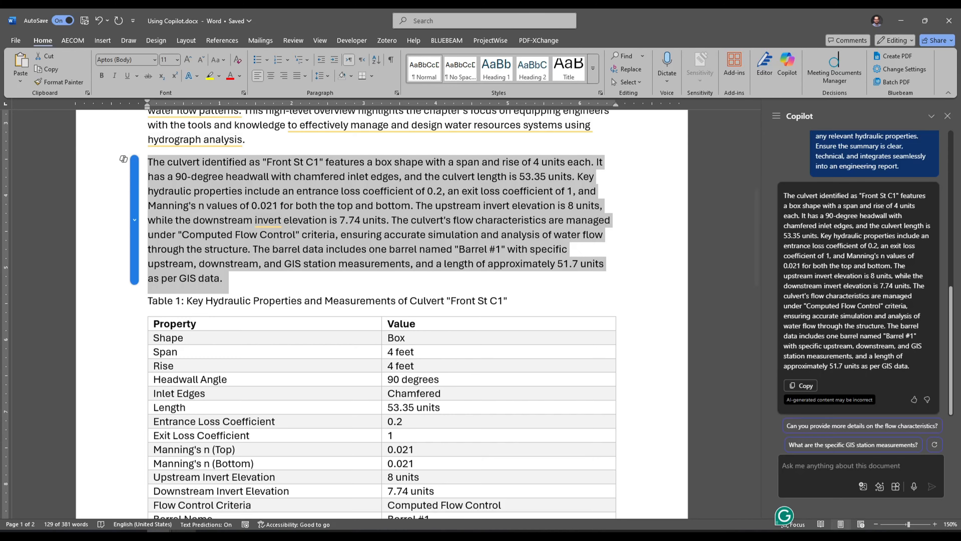
- Switch to the Final_Culvert_Dataset workbook in Excel and fit the Culvert Name column's width to its contents
left_click(157, 528)
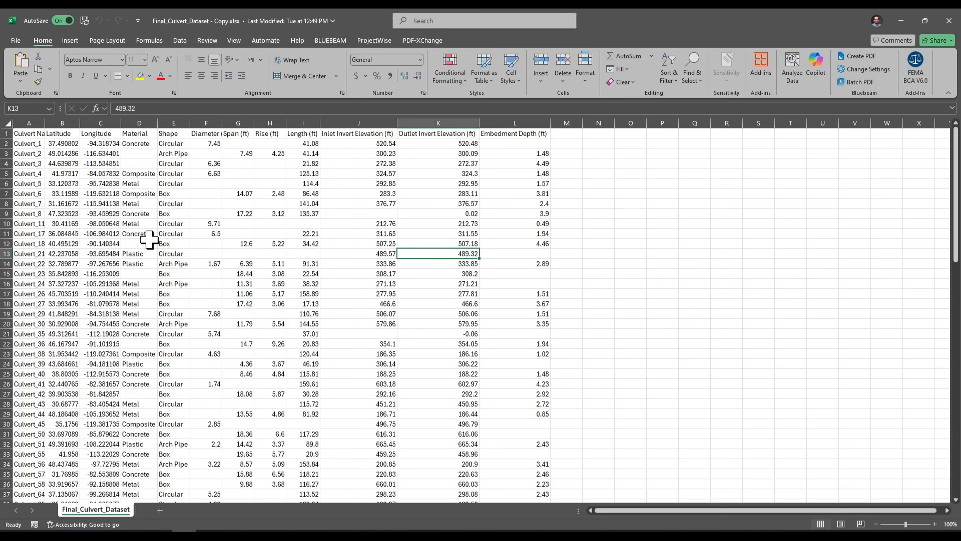
double_click(46, 123)
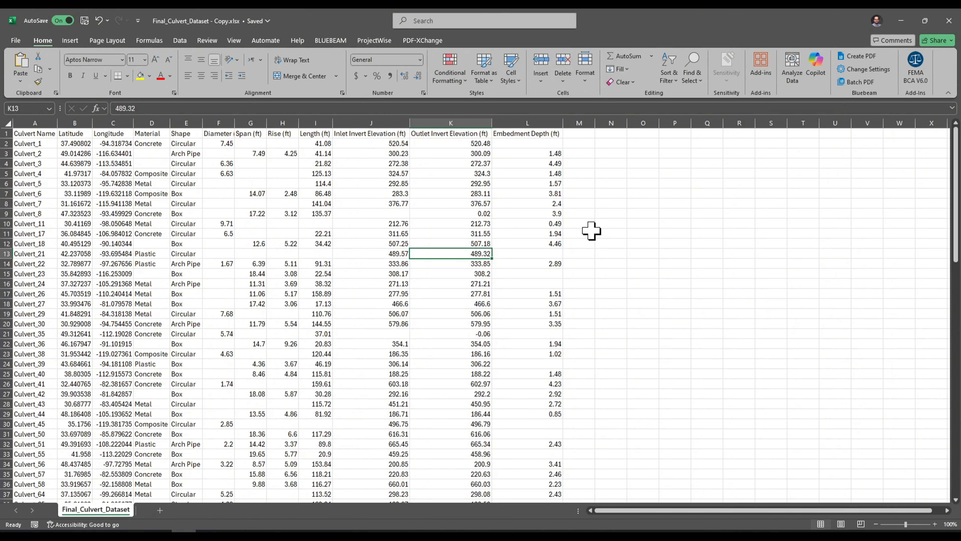
left_click(159, 535)
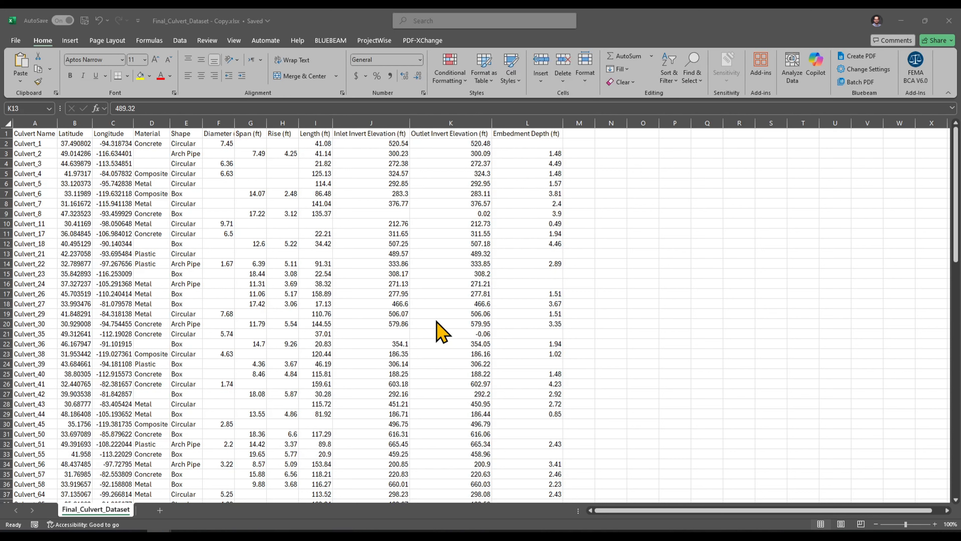
left_click(454, 291)
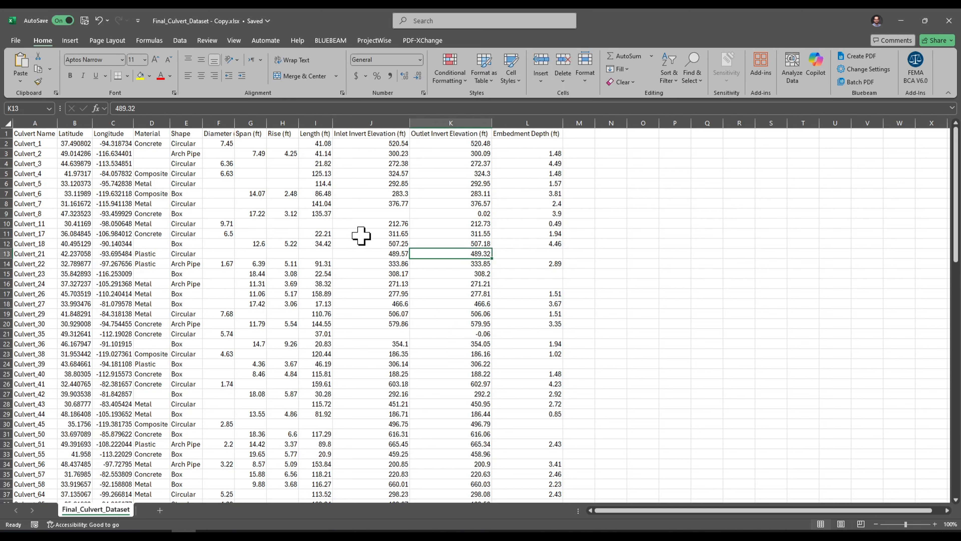
- Open Copilot for the culvert dataset and check the Shape and Diameter cells of Culvert_5 for missing data
left_click(33, 133)
left_click(815, 68)
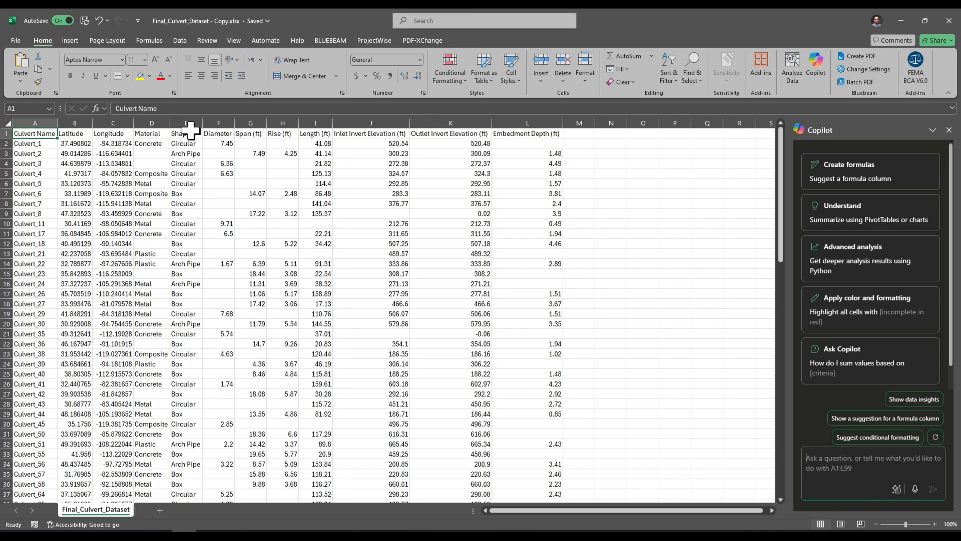
left_click(189, 193)
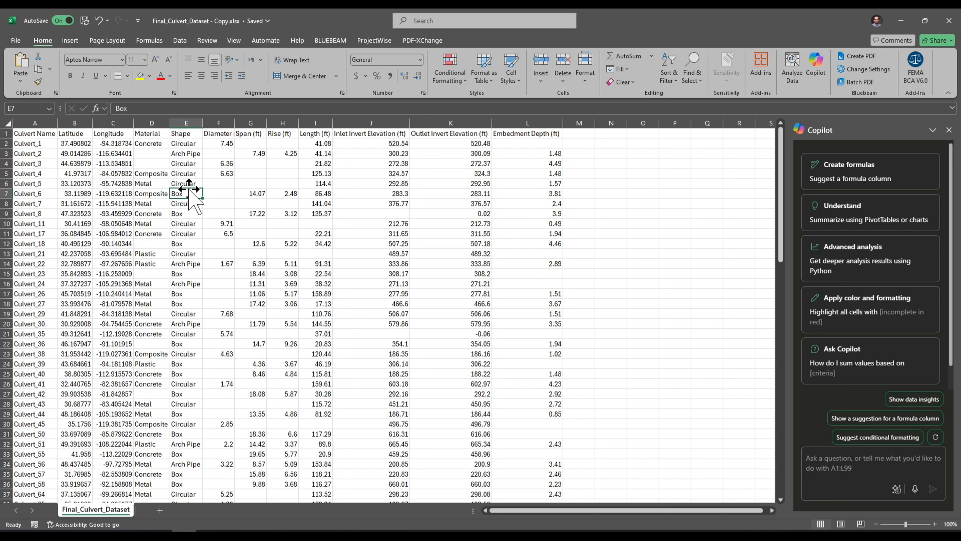
left_click(187, 184)
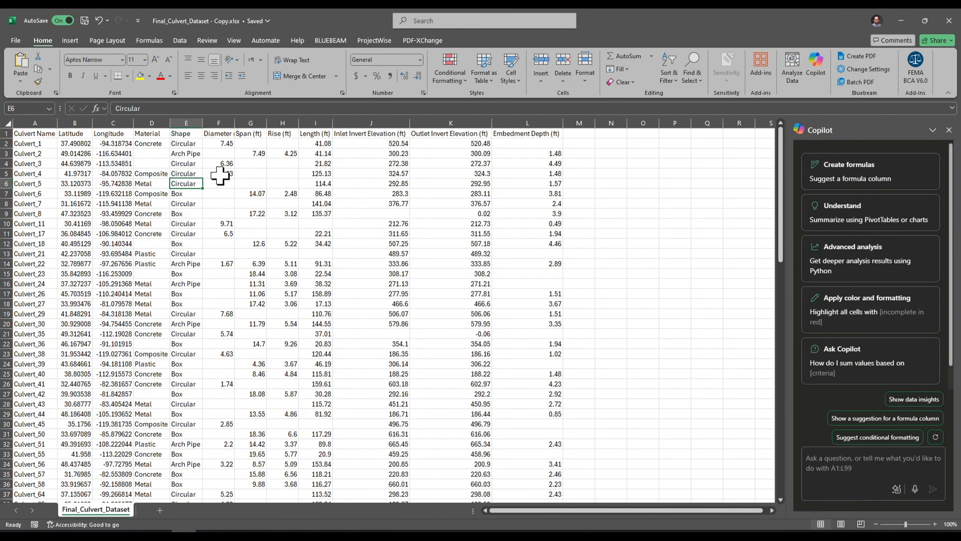
left_click(216, 183)
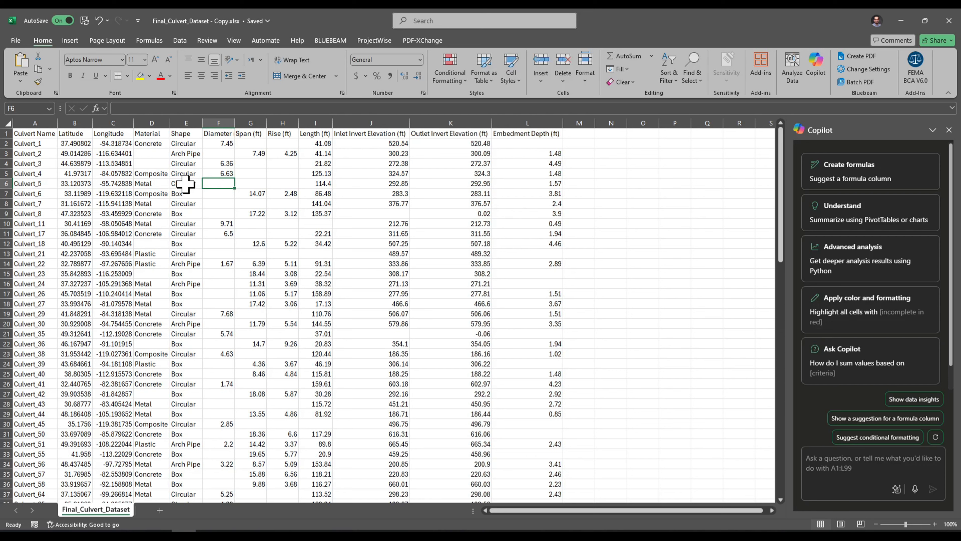
left_click(159, 535)
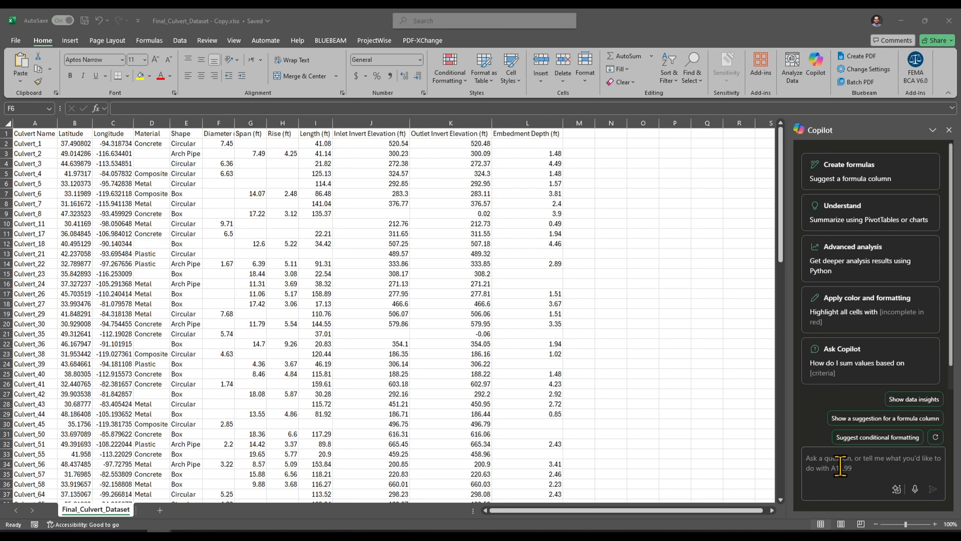
- Ask Copilot to highlight in red all cells where 'Shape' is 'Circular' but the 'Diameter' value is missing, and apply the suggested rule
left_click(846, 458)
type("Highlight in red all cells where the 'Shape' column is set to 'Circular' but the 'Diameter' value is missing.")
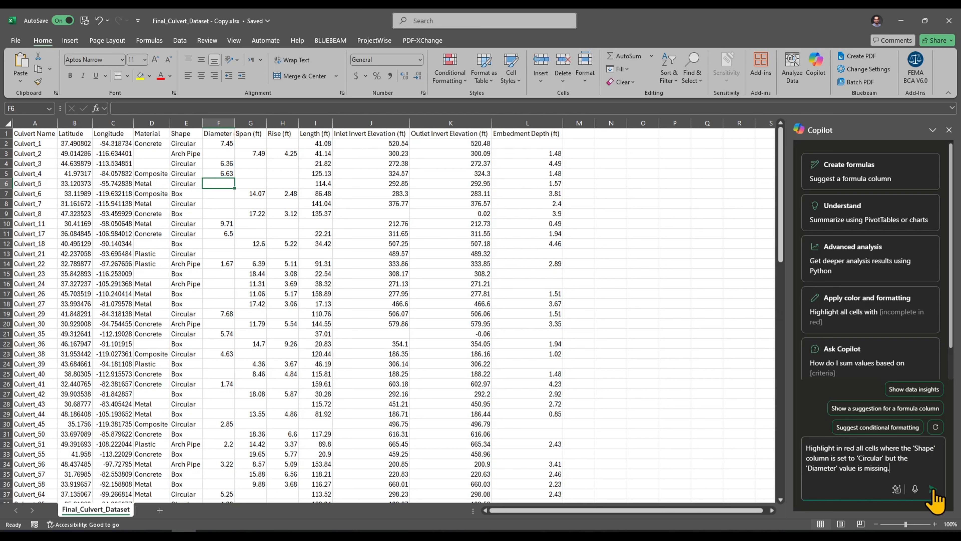
left_click(933, 488)
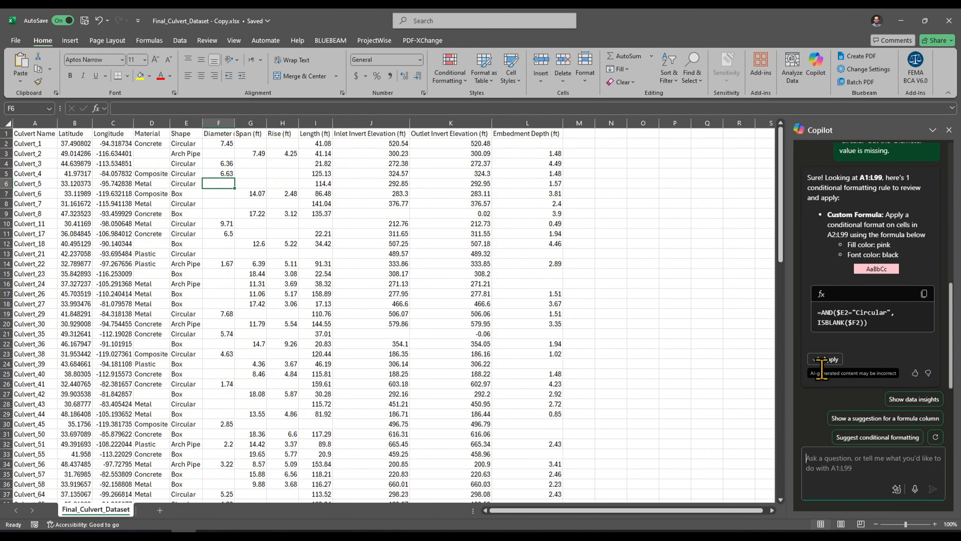
left_click(829, 359)
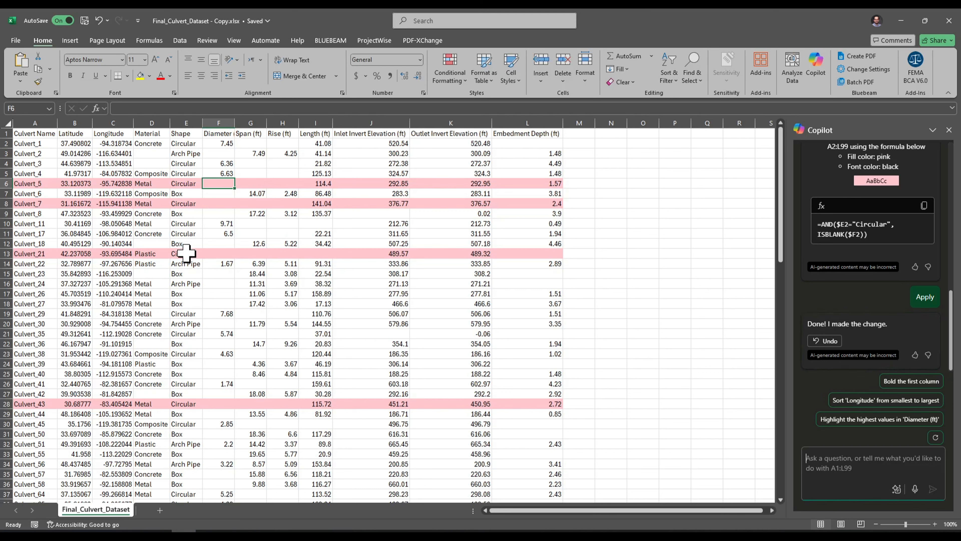
- Examine the highlighted rows throughout the dataset, checking the shape and diameter of each circular culvert
left_click(219, 253)
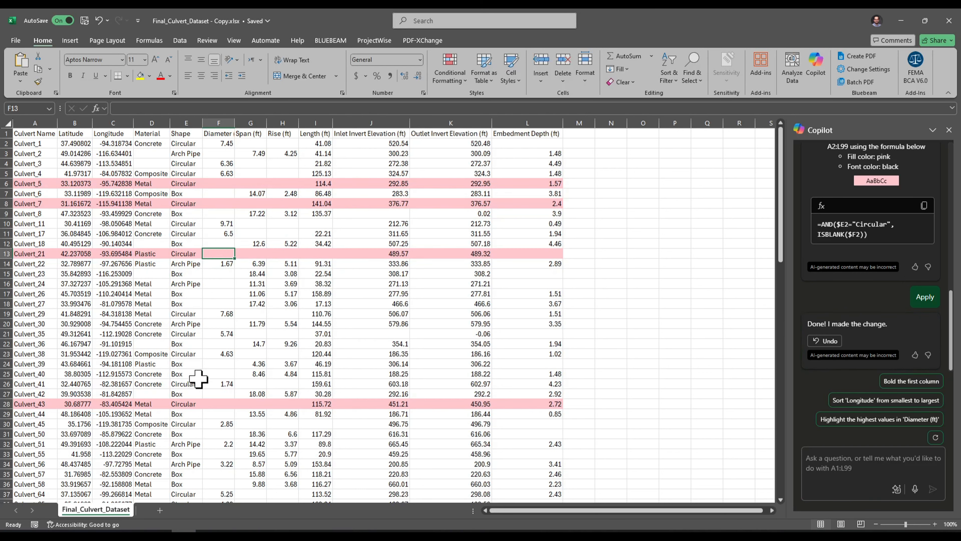
scroll(249, 367, "down", 3)
scroll(259, 365, "up", 3)
- Write a Copilot prompt for a new slope (%) column, using (Inlet Invert Elevation - Outlet Invert Elevation) / Length and leaving rows with missing values blank
left_click(159, 531)
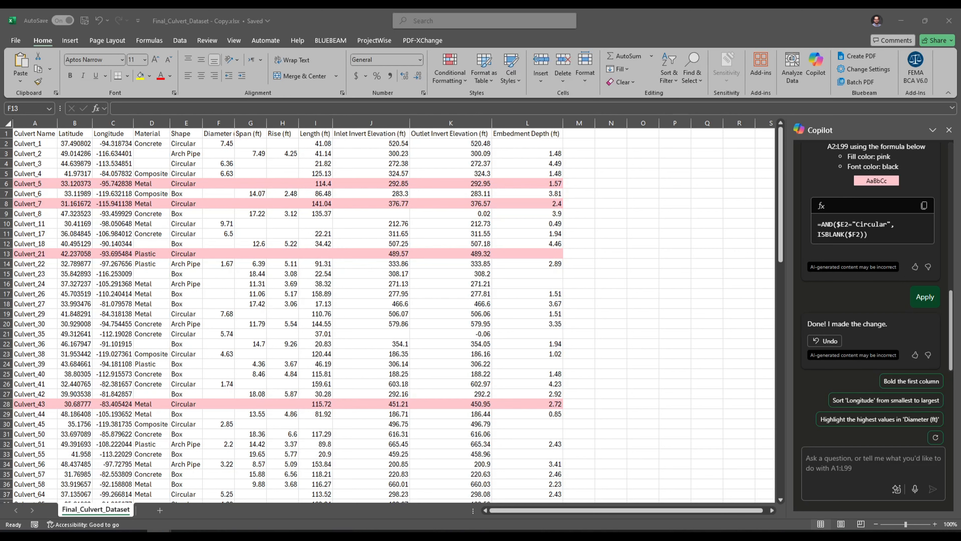
left_click(314, 17)
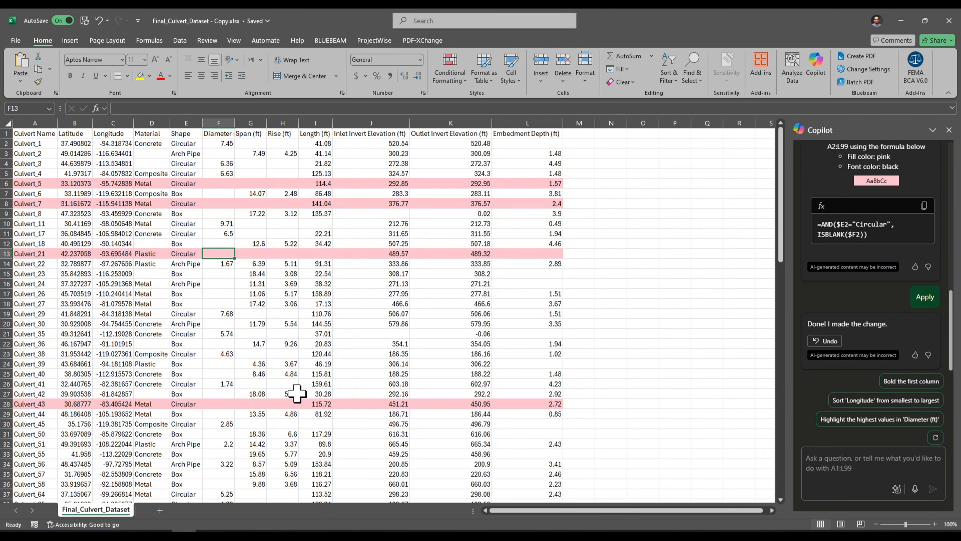
left_click_drag(323, 122, 457, 114)
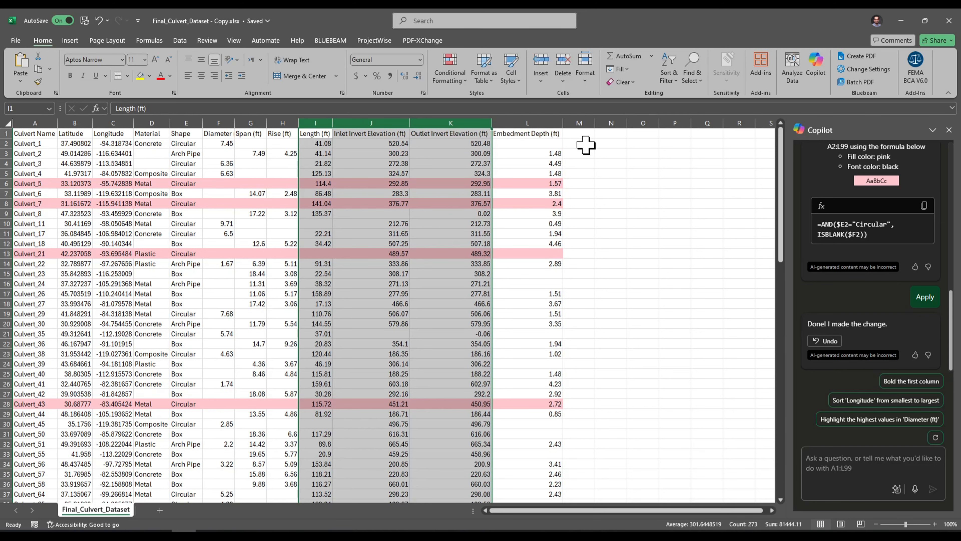
left_click(585, 115)
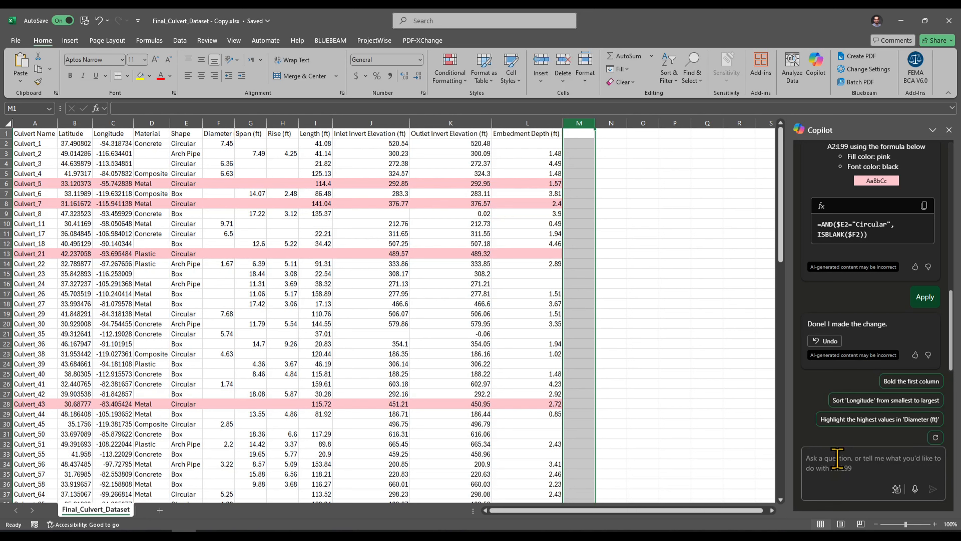
key("ctrl+v")
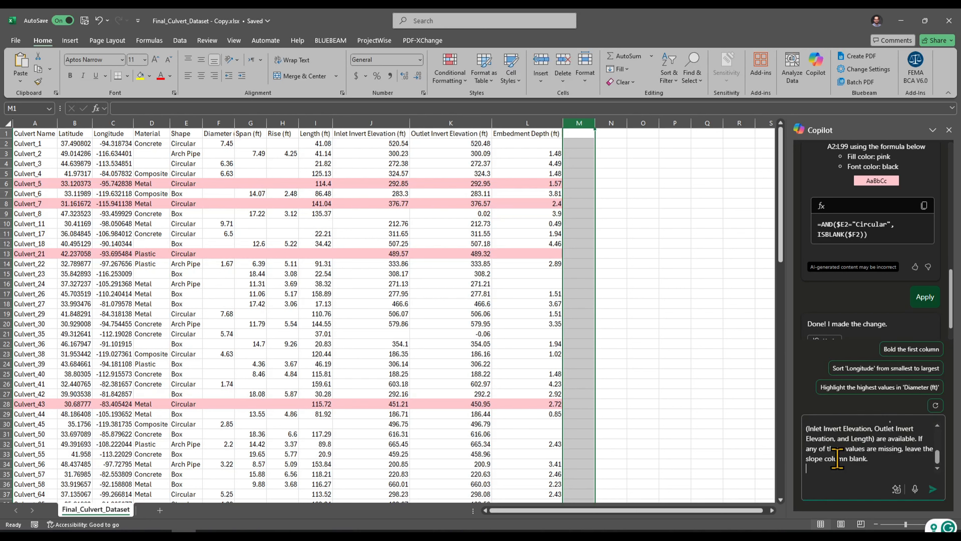
scroll(837, 458, "up", 5)
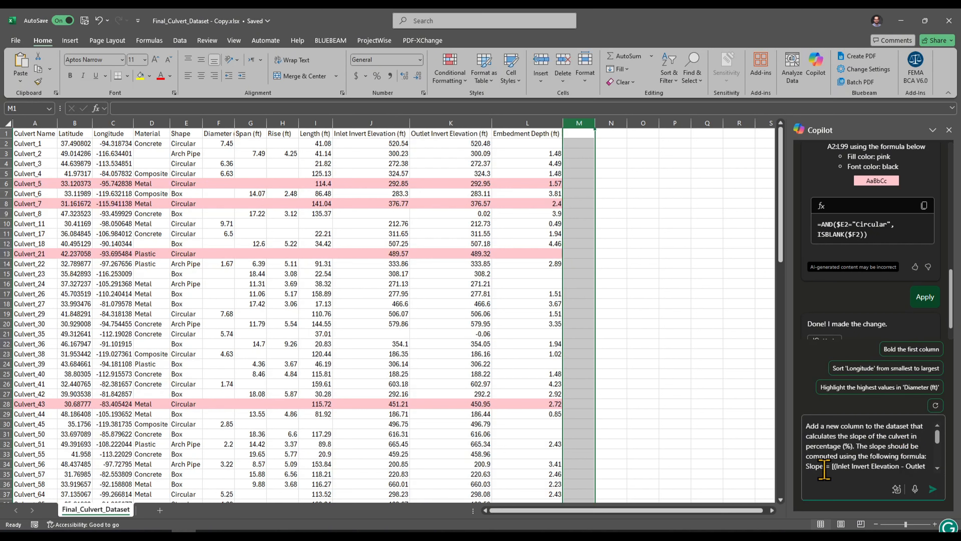
scroll(834, 470, "down", 2)
scroll(857, 453, "up", 1)
scroll(892, 456, "down", 2)
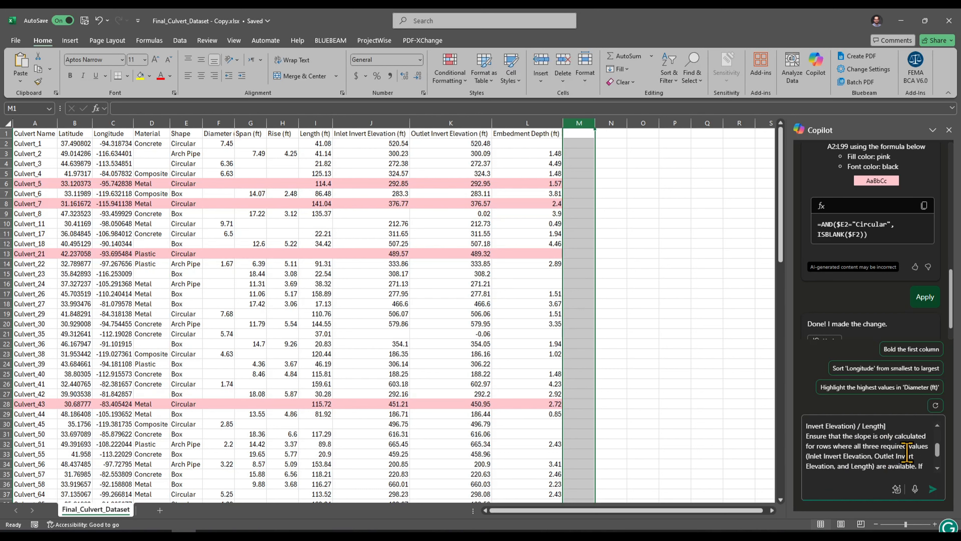
scroll(902, 452, "down", 2)
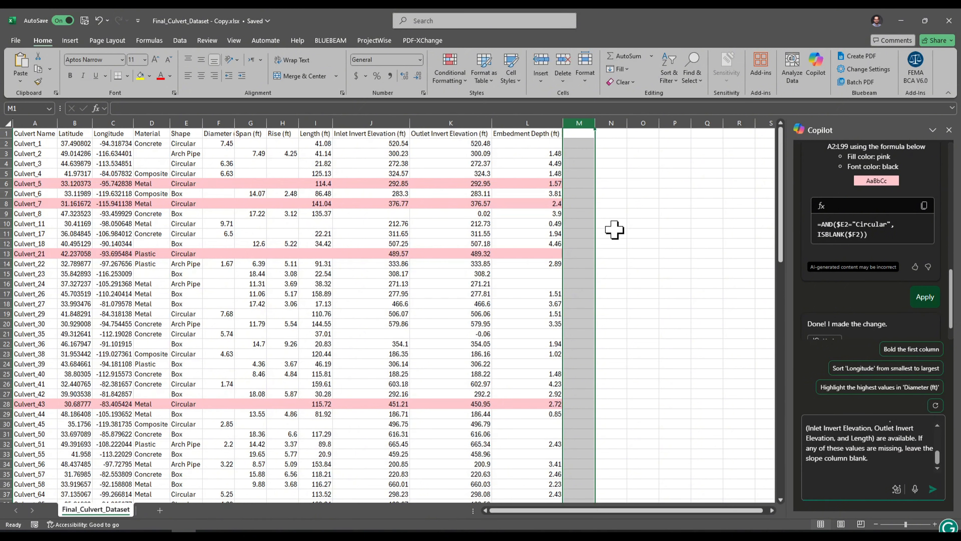
- Submit the slope prompt to Copilot and insert the suggested Slope (%) column in column M
left_click(395, 214)
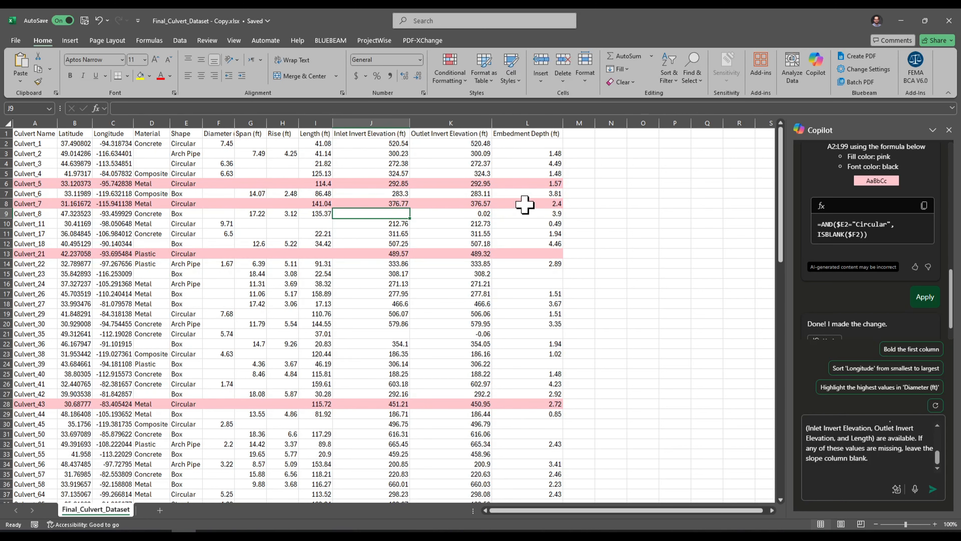
left_click(583, 215)
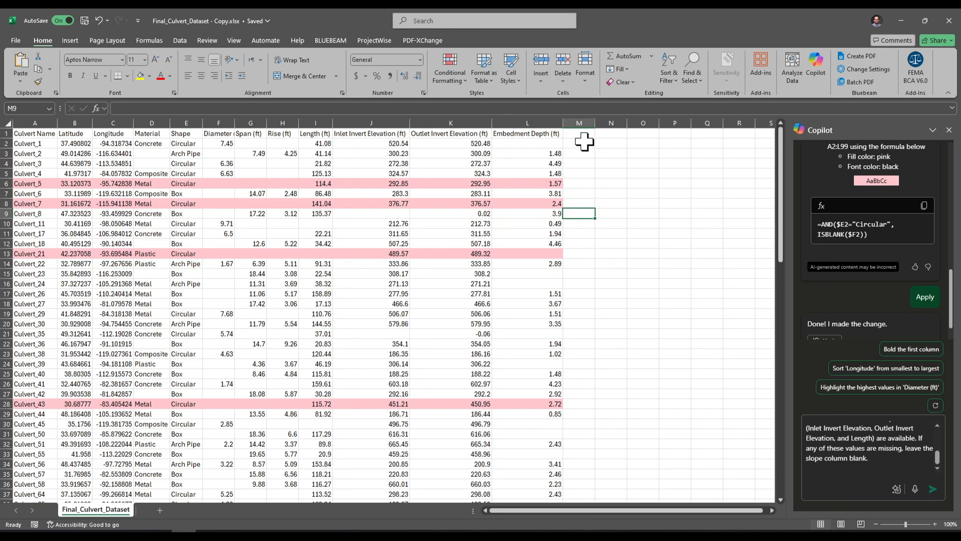
left_click(578, 123)
left_click(915, 495)
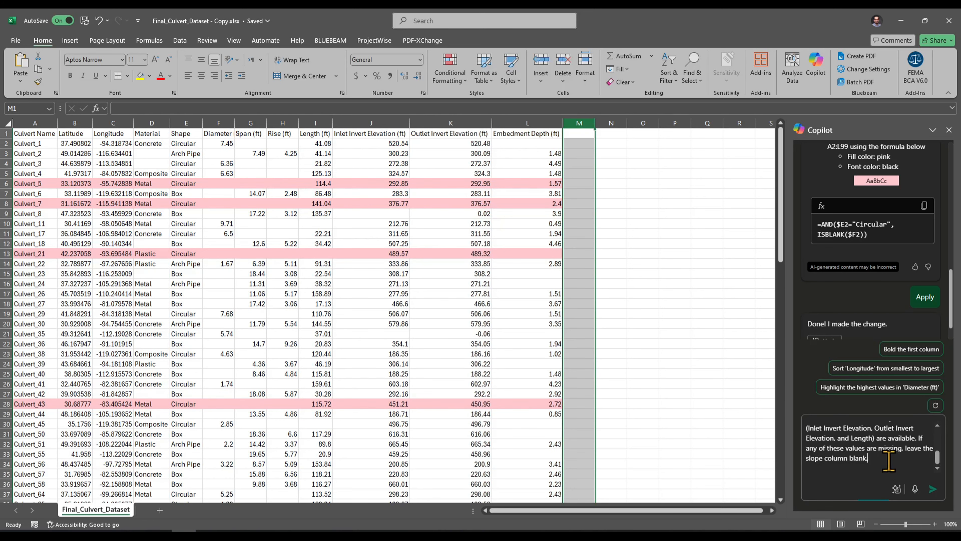
left_click(932, 490)
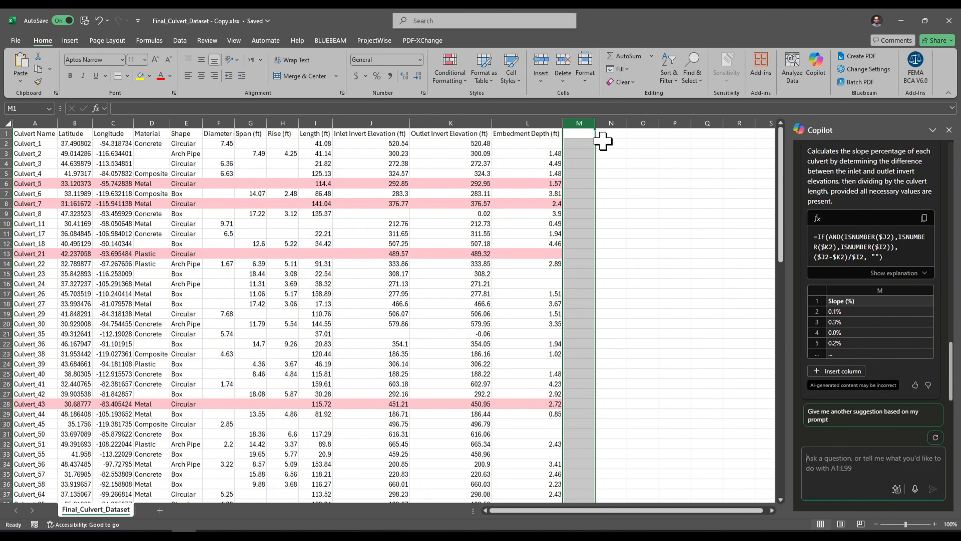
left_click(850, 371)
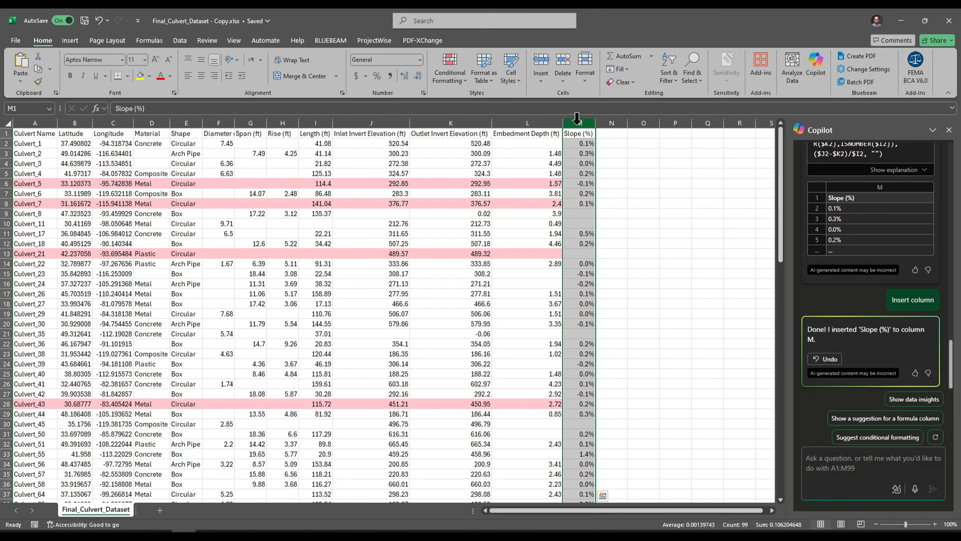
- Inspect the formula behind the Slope (%) value of Culvert_2 in cell M3
left_click(640, 234)
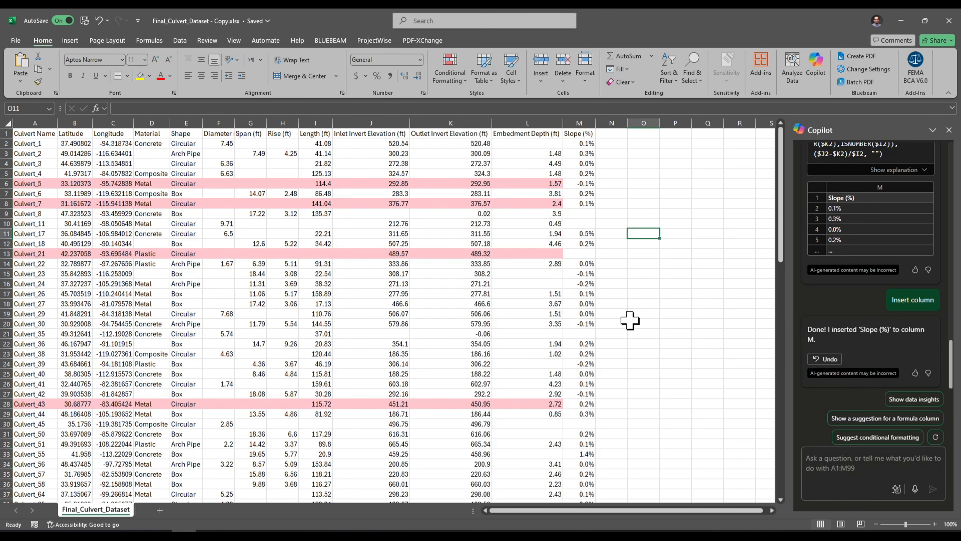
left_click(582, 155)
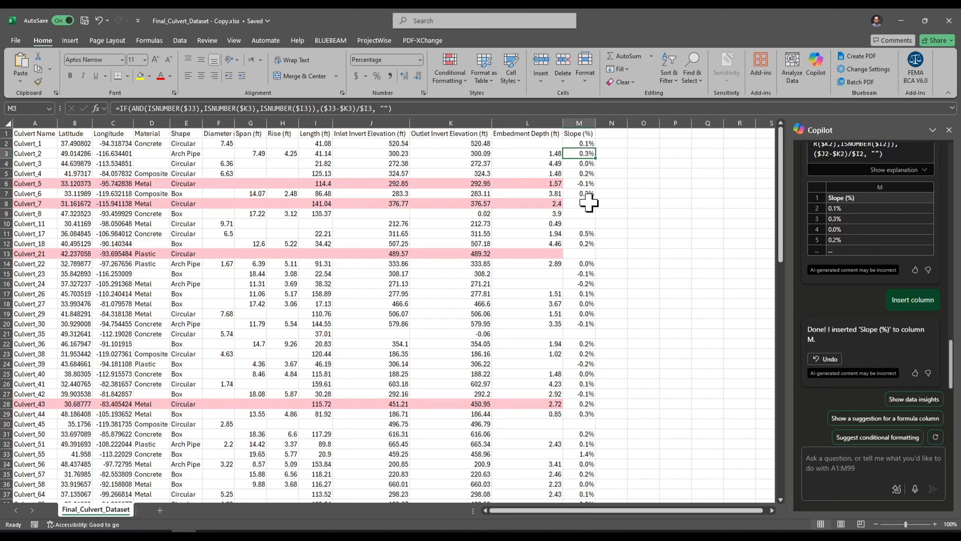
left_click(421, 109)
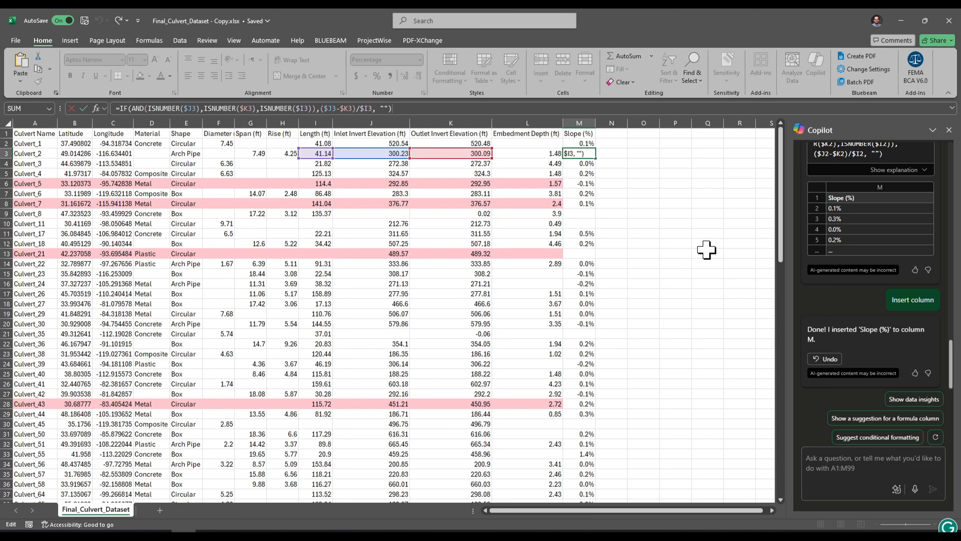
key("Return")
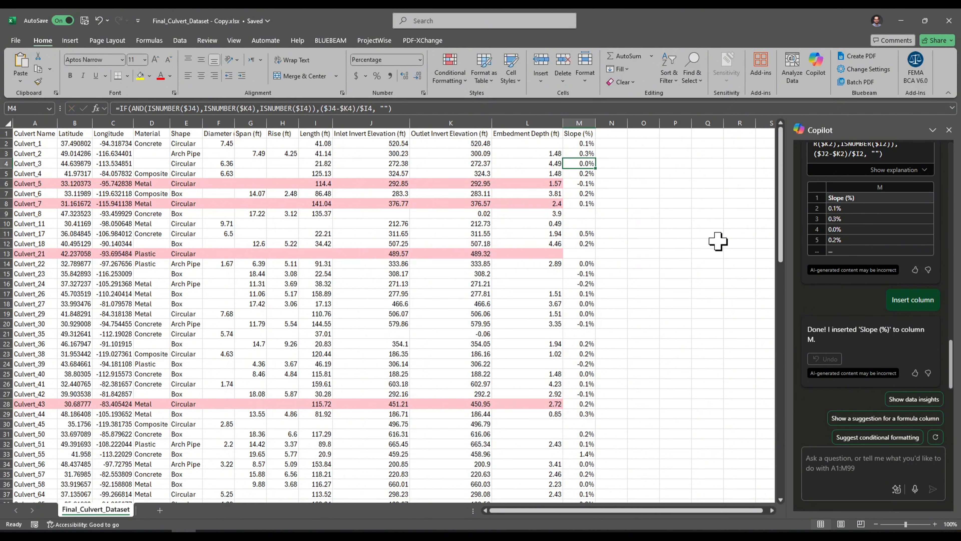
left_click(158, 533)
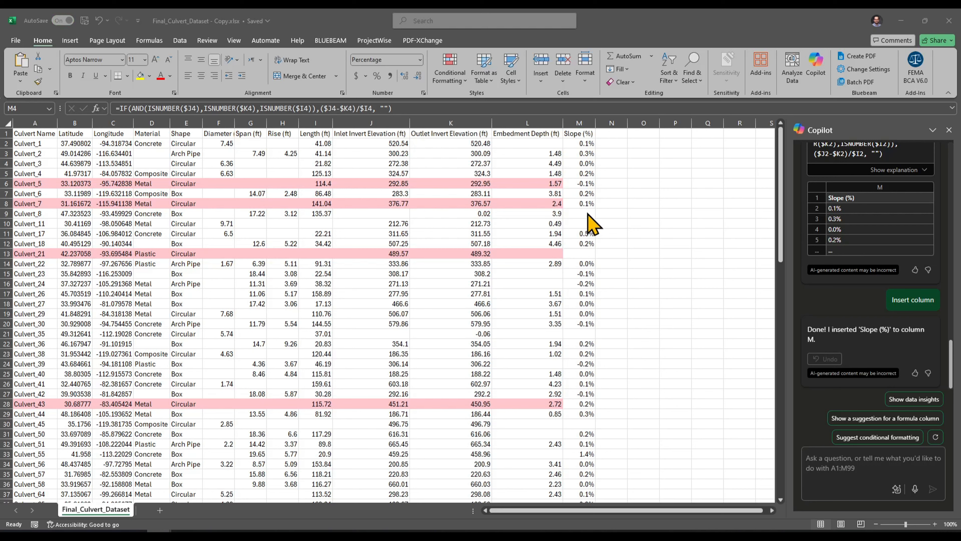
- Request deeper analysis of the culvert dataset using Python in Copilot and start the advanced analysis
left_click(580, 144)
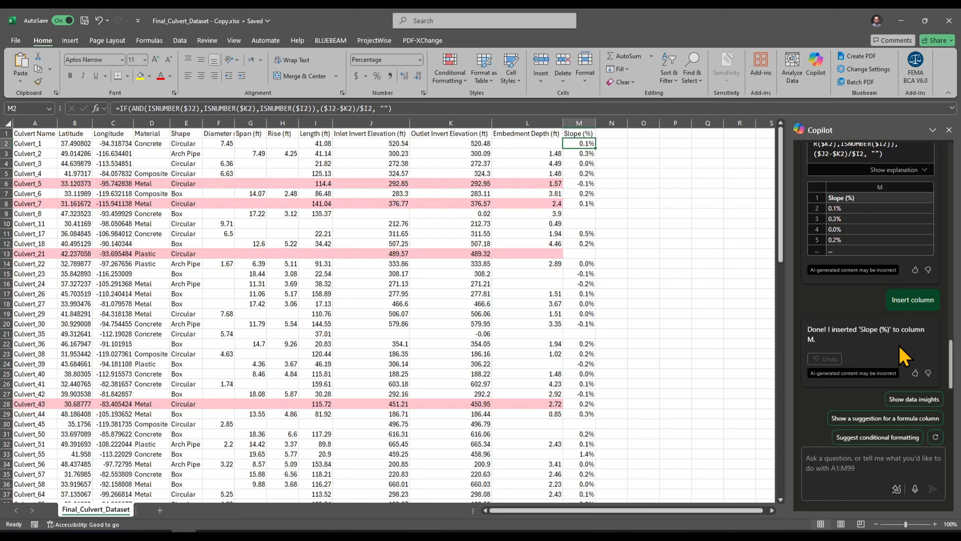
scroll(902, 360, "up", 15)
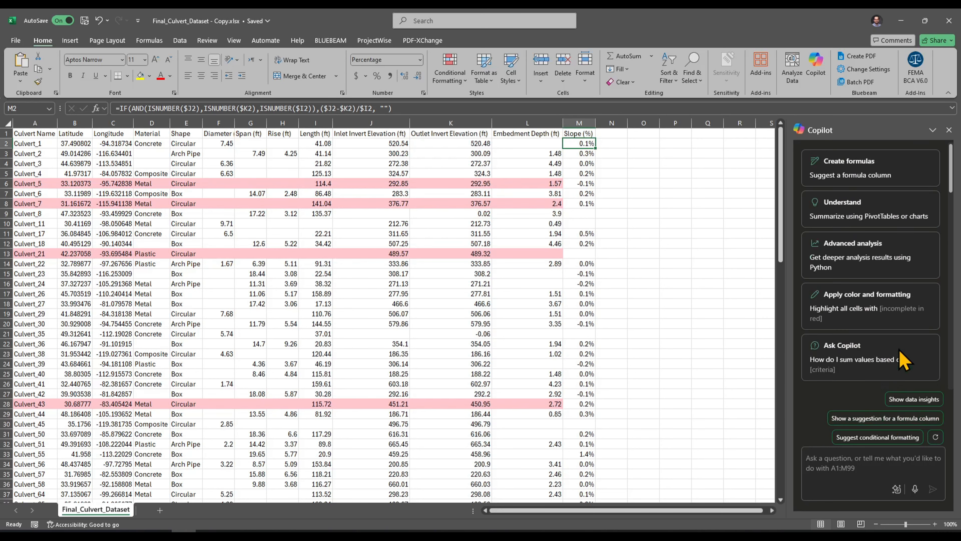
left_click(853, 253)
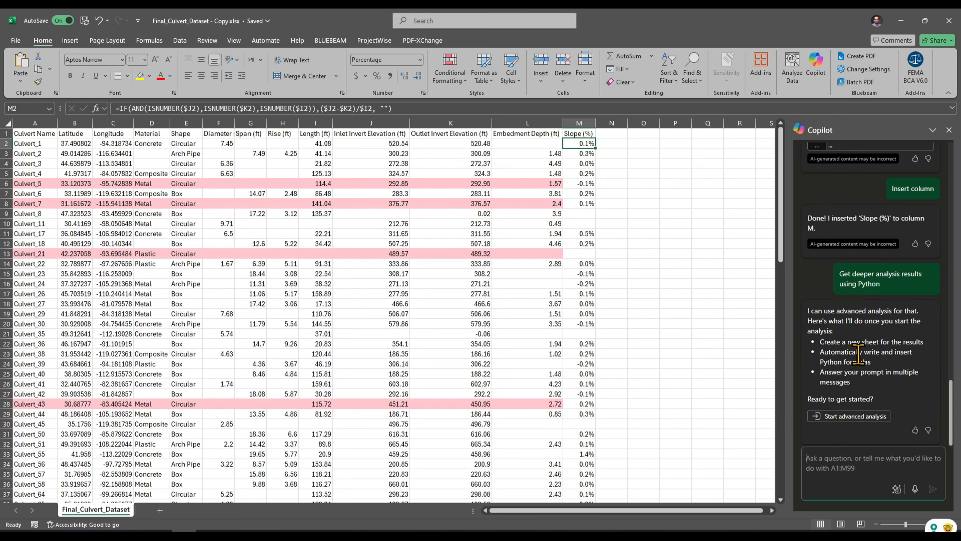
left_click(849, 416)
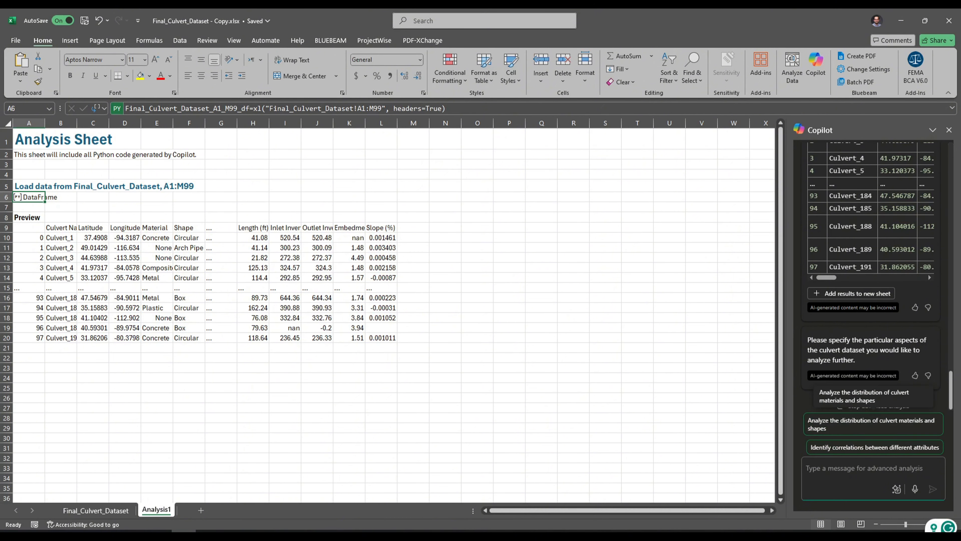
- Have Copilot generate a bar chart displaying the count of culverts by material (Concrete, Metal, Plastic, and missing data)
key("alt+Tab")
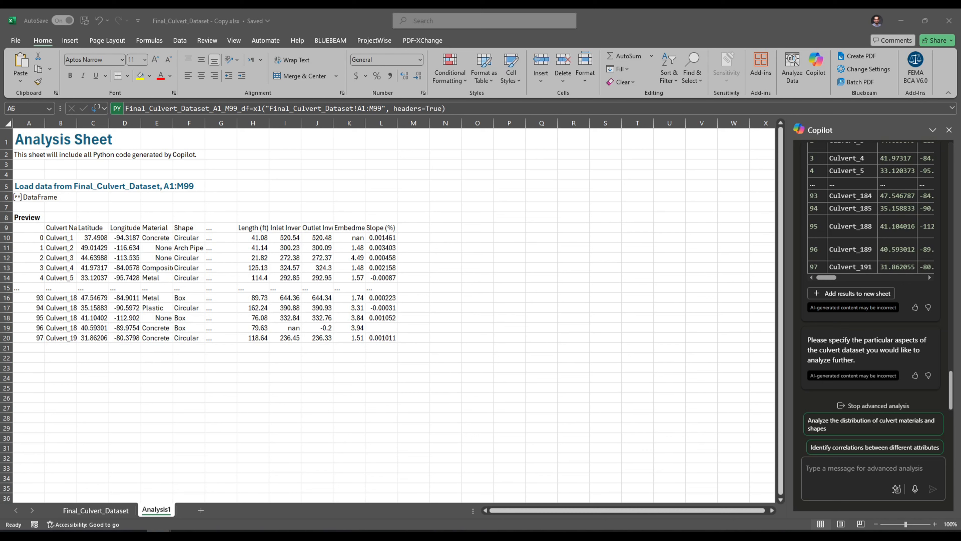
left_click(825, 468)
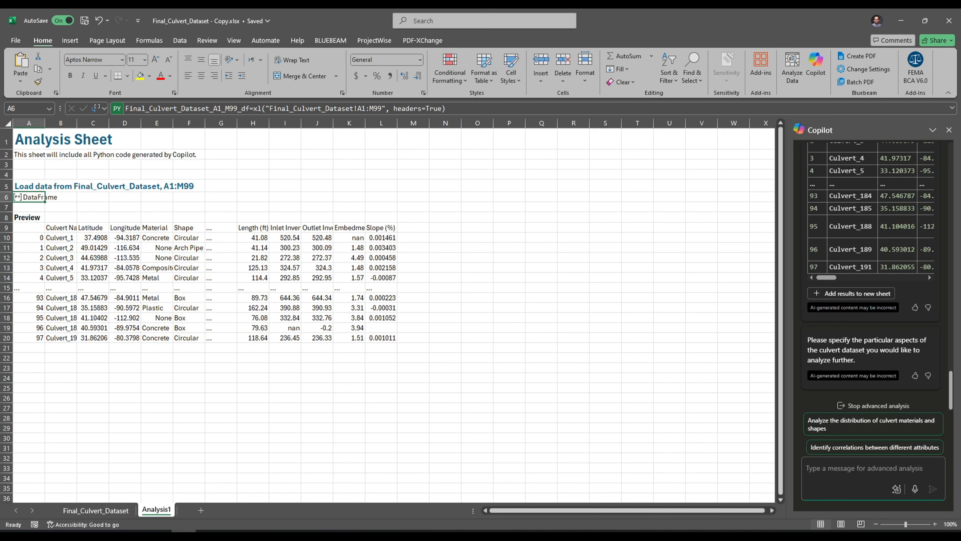
type("Generate a bar chart displaying the count of culverts by material (Concrete, Metal, Plastic, and missing data).")
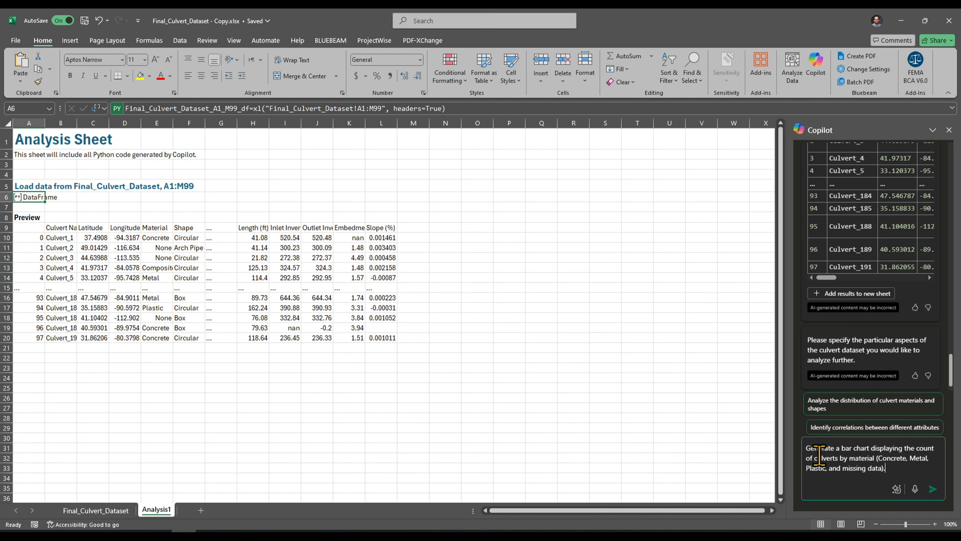
left_click(932, 489)
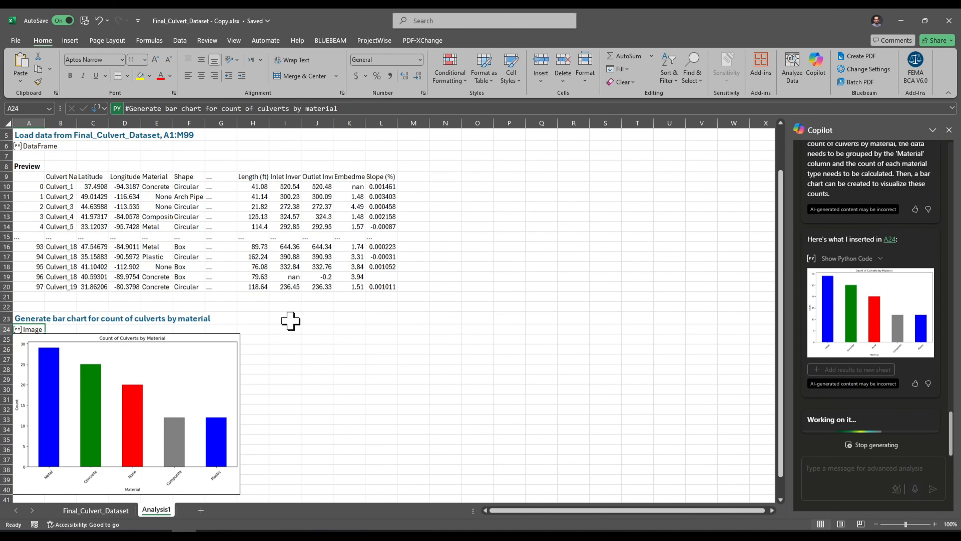
- Examine the generated Count of Culverts by Material chart, comparing the bars for each material
scroll(151, 382, "down", 2)
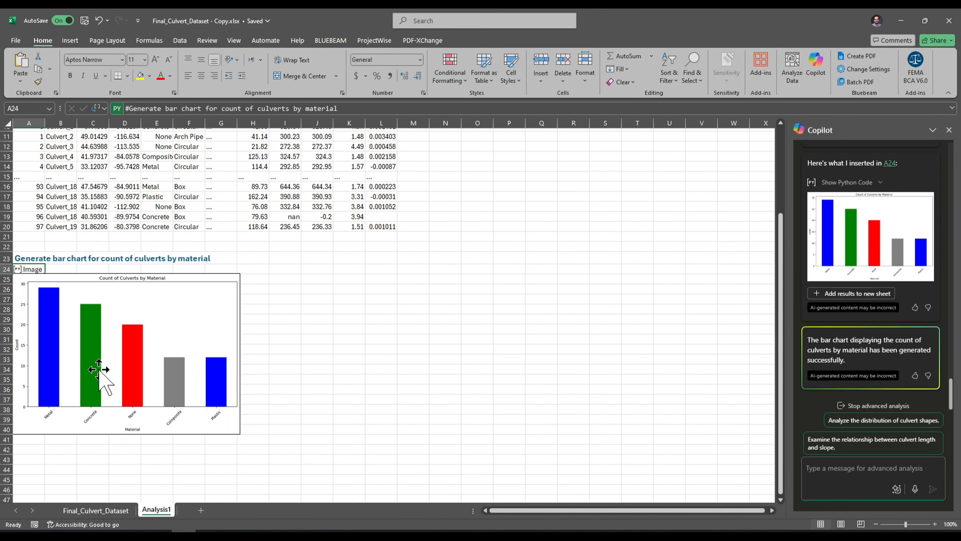
scroll(71, 390, "up", 3, "ctrl")
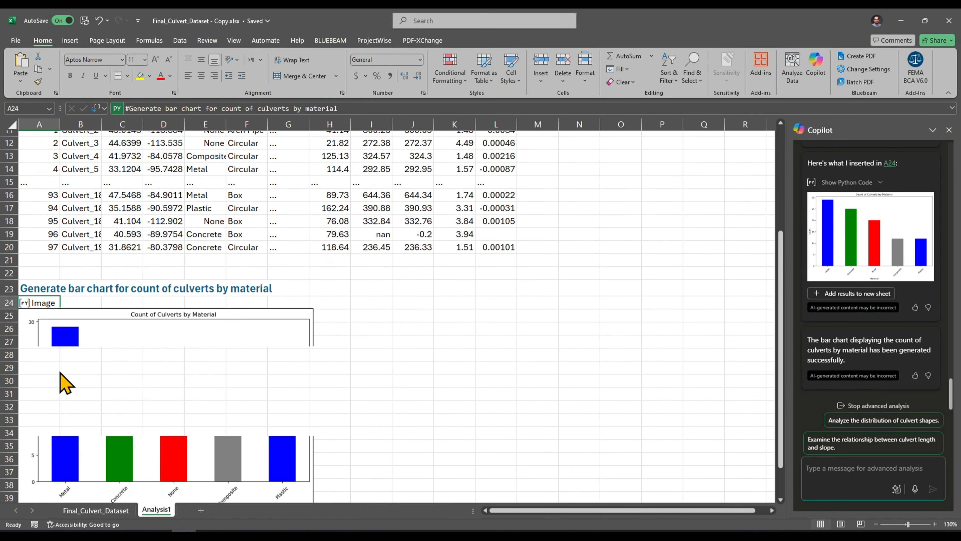
scroll(65, 383, "up", 2, "ctrl")
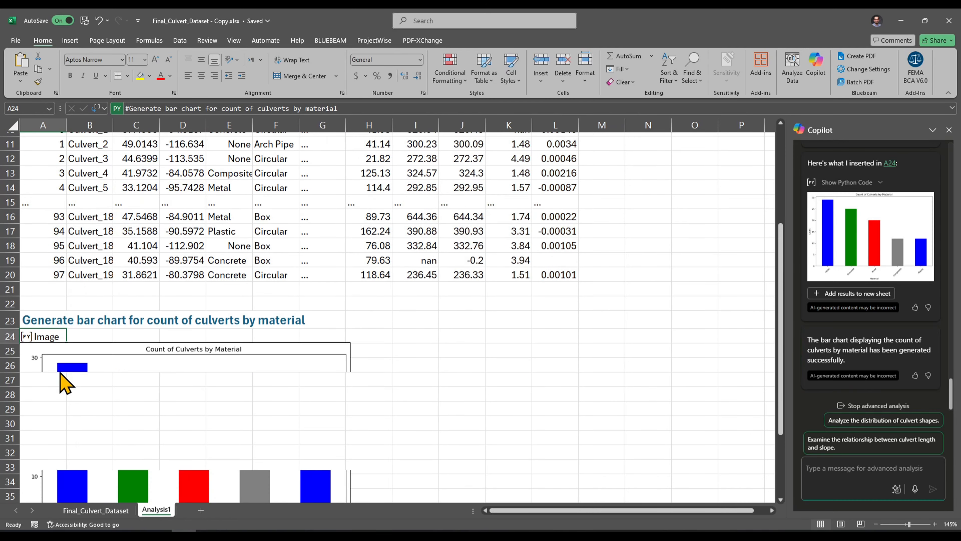
scroll(66, 383, "down", 4)
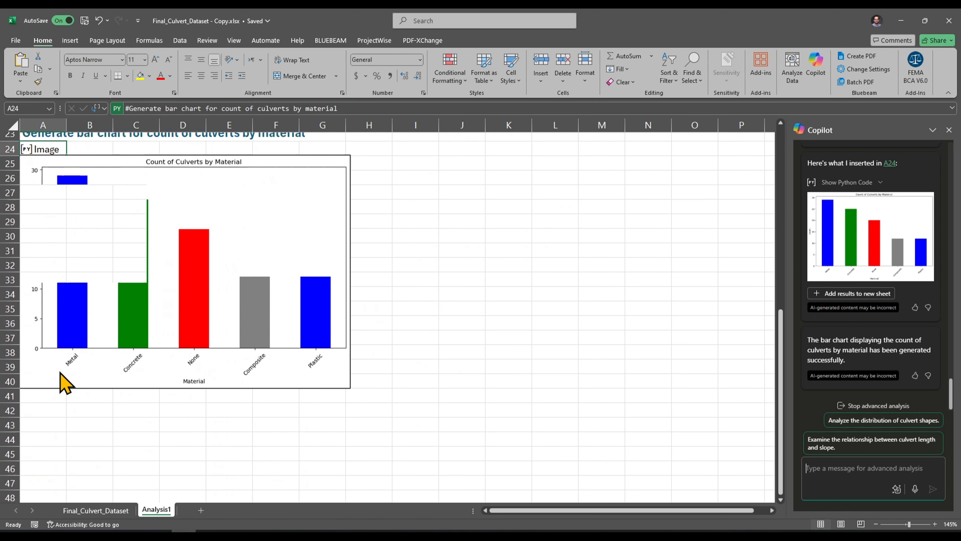
scroll(65, 383, "down", 4, "ctrl")
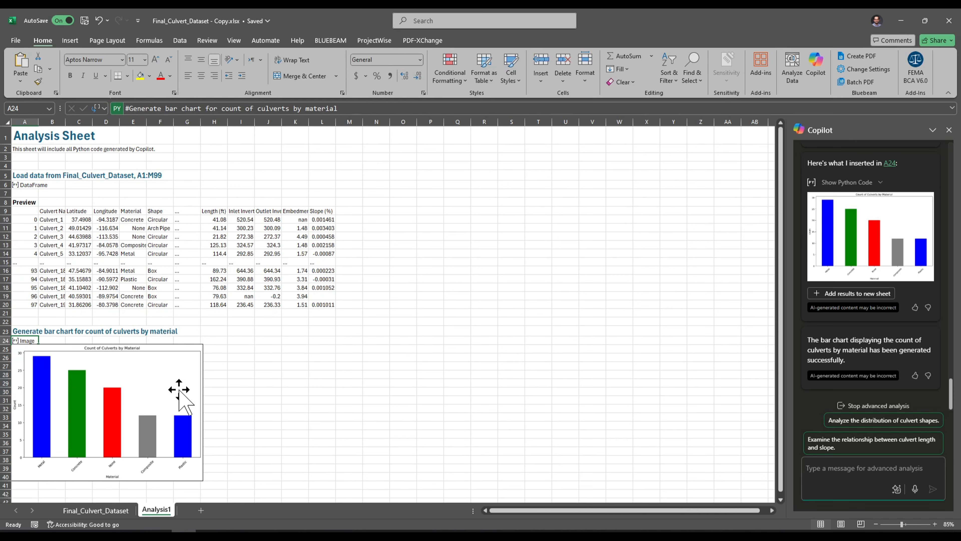
scroll(179, 390, "down", 5)
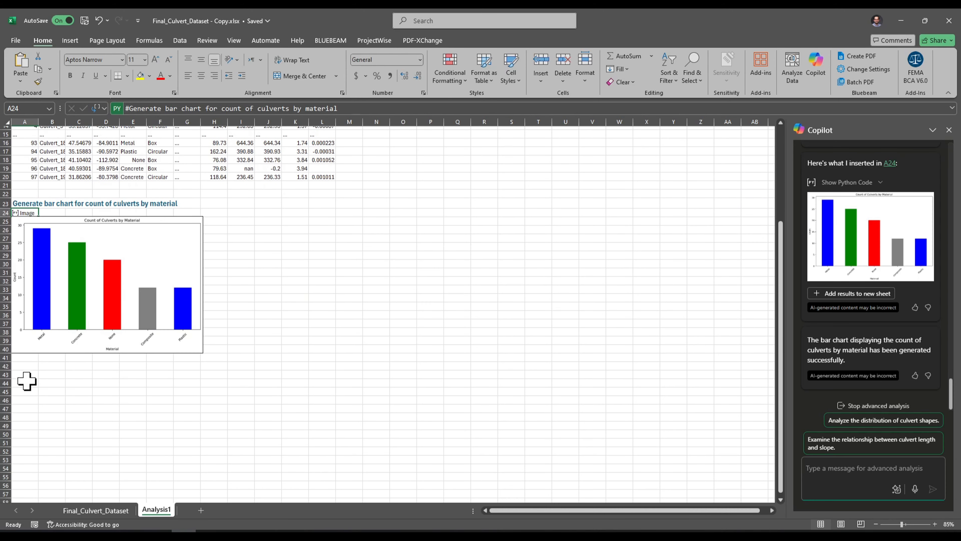
- Have Copilot create a stacked bar chart showing the distribution of culvert shapes by material type
left_click(26, 377)
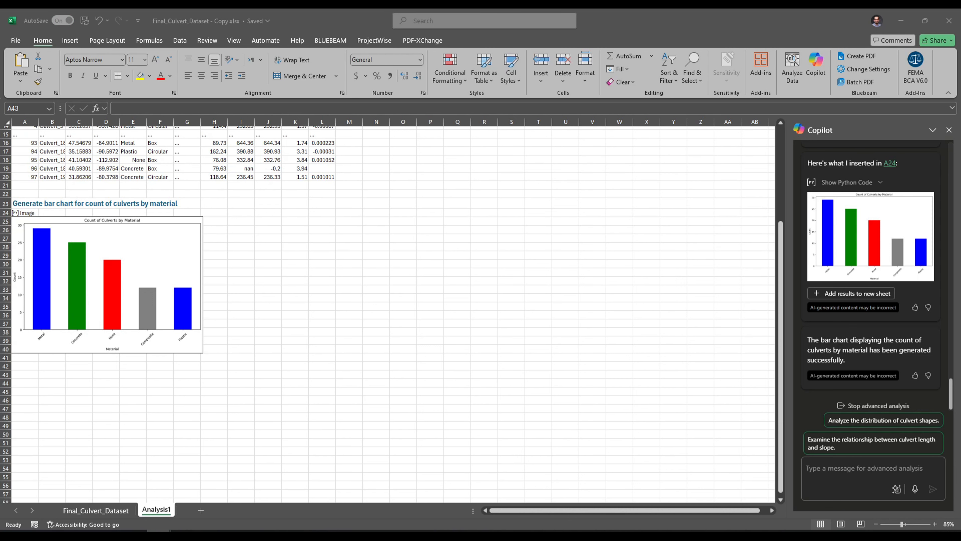
left_click(841, 464)
type("Create a stacked bar chart showing the distribution of culvert shapes by material type")
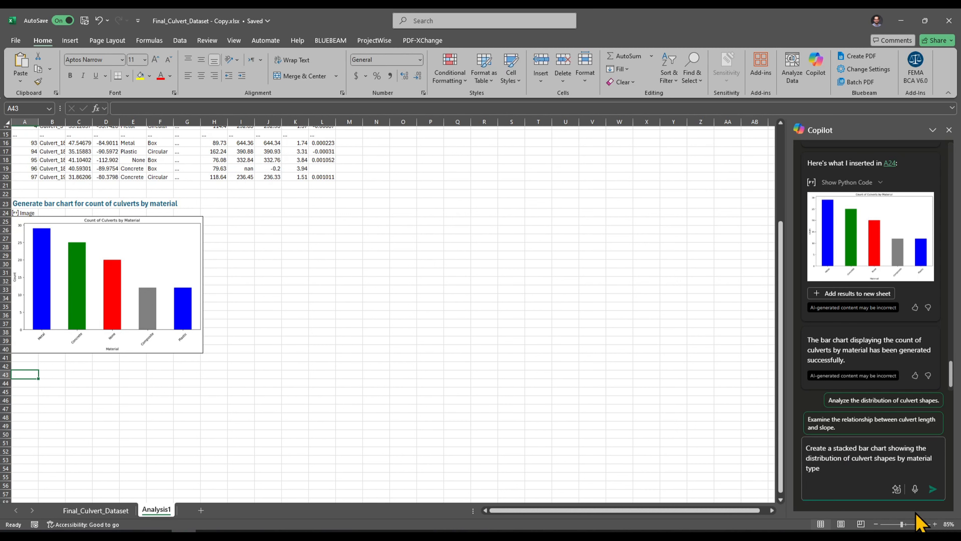
left_click(933, 489)
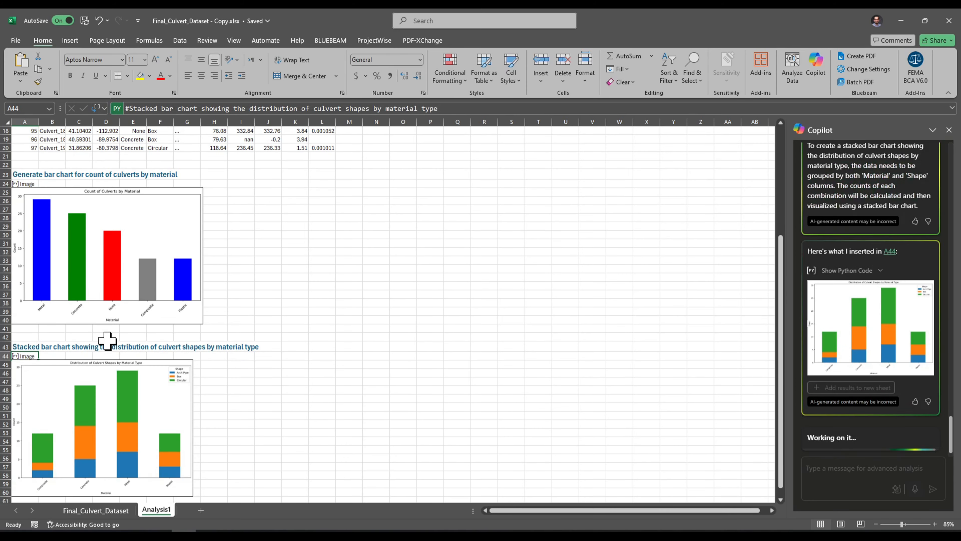
- Examine the stacked chart's breakdown of arch pipe, box and circular culverts for each material
scroll(108, 341, "down", 3)
left_click(60, 329)
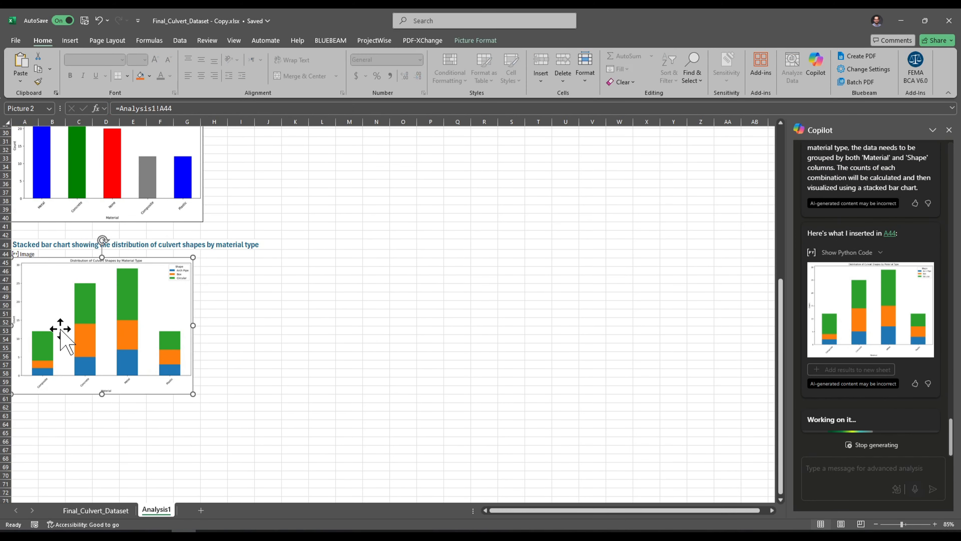
scroll(58, 338, "up", 1)
scroll(59, 338, "up", 5)
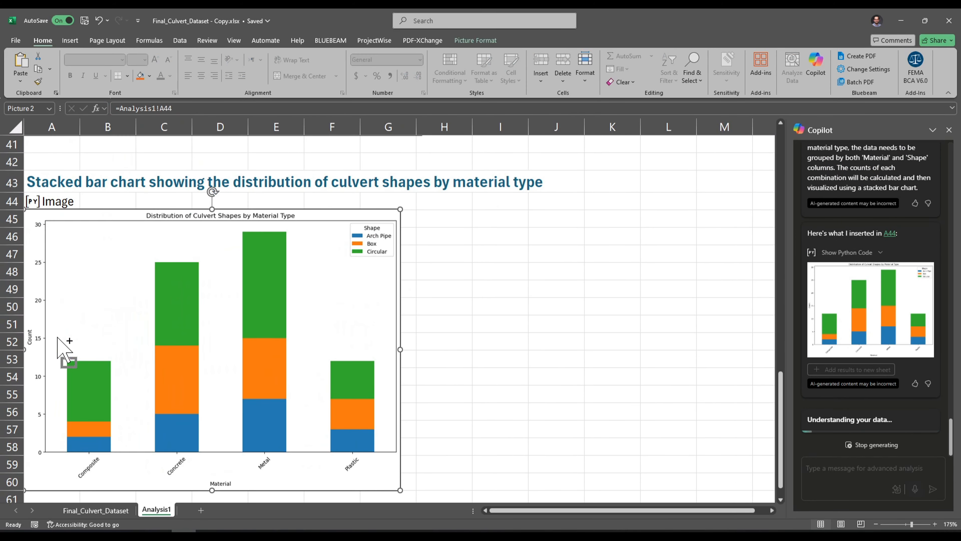
scroll(59, 339, "up", 1)
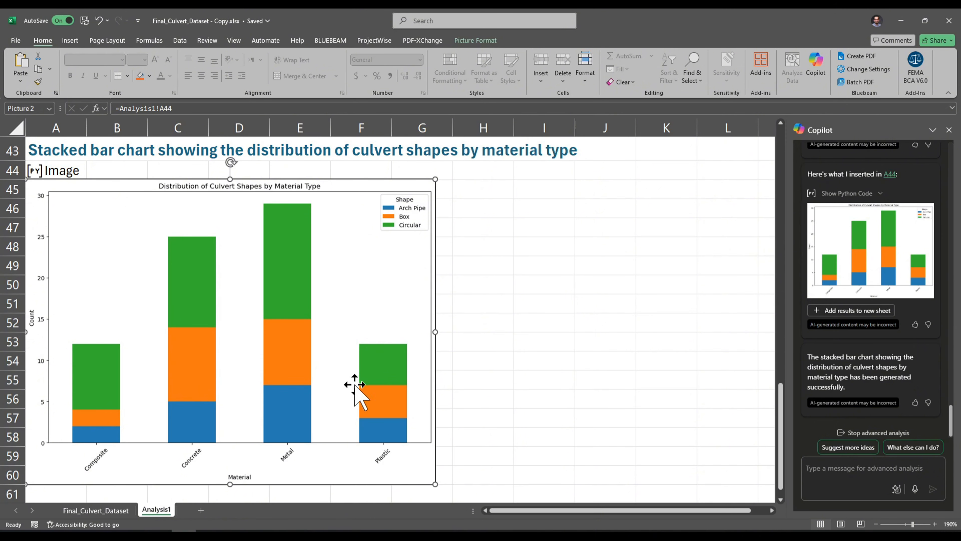
scroll(234, 344, "down", 4)
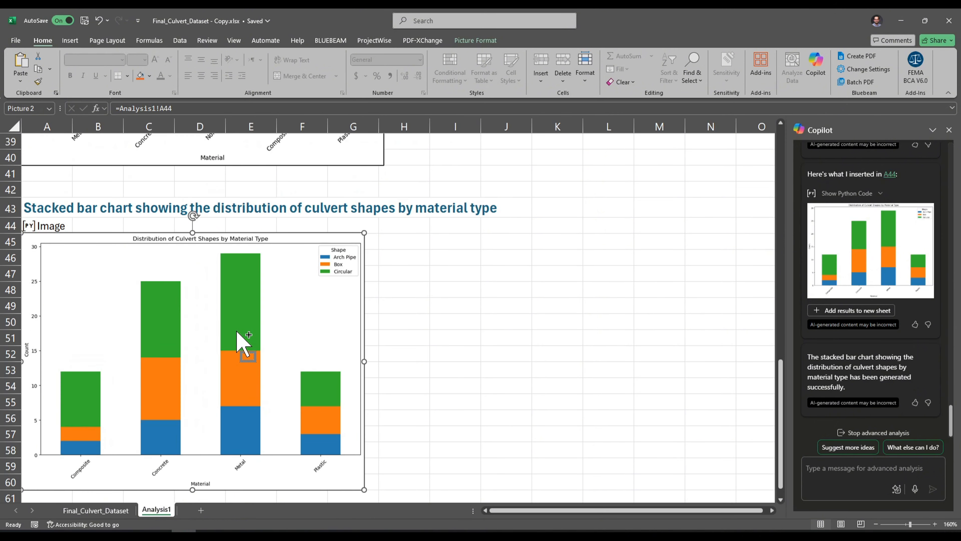